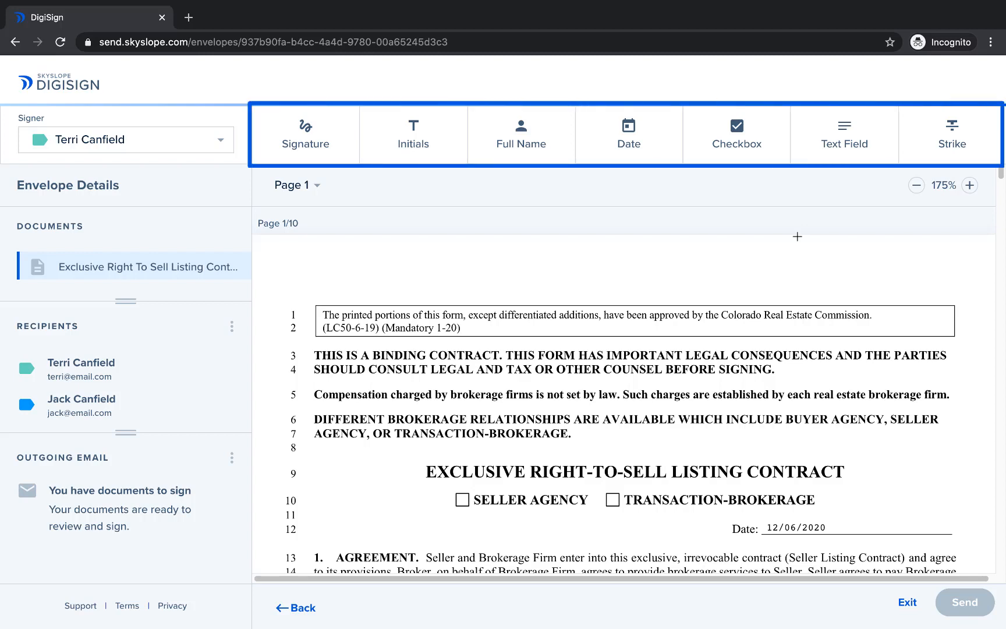
Step: Place a checkbox block over the Seller Agency box on page 1, set as checked by default and read only
scroll(797, 237, "down", 3)
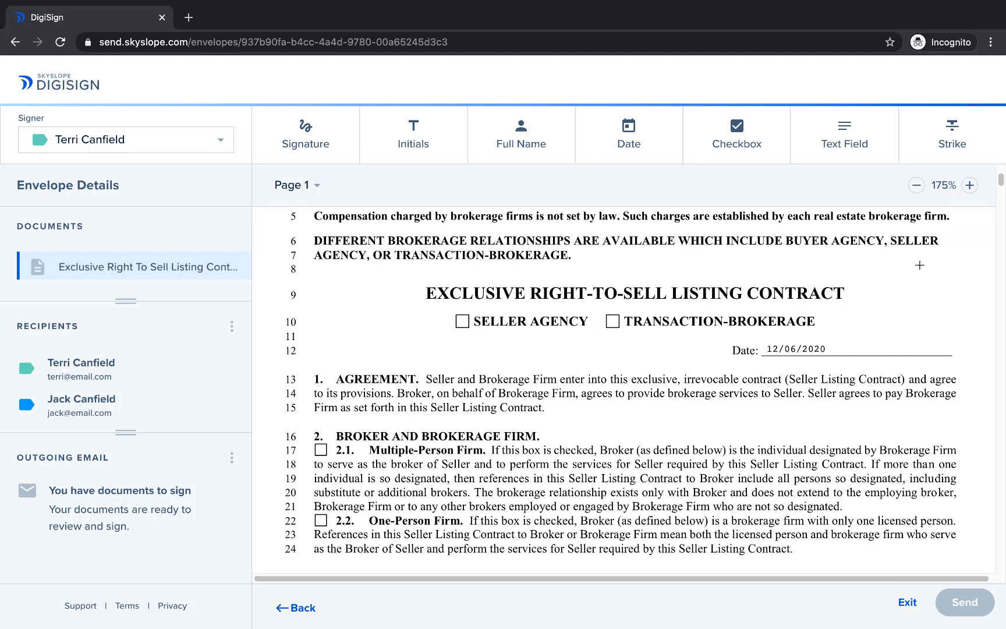
left_click(750, 135)
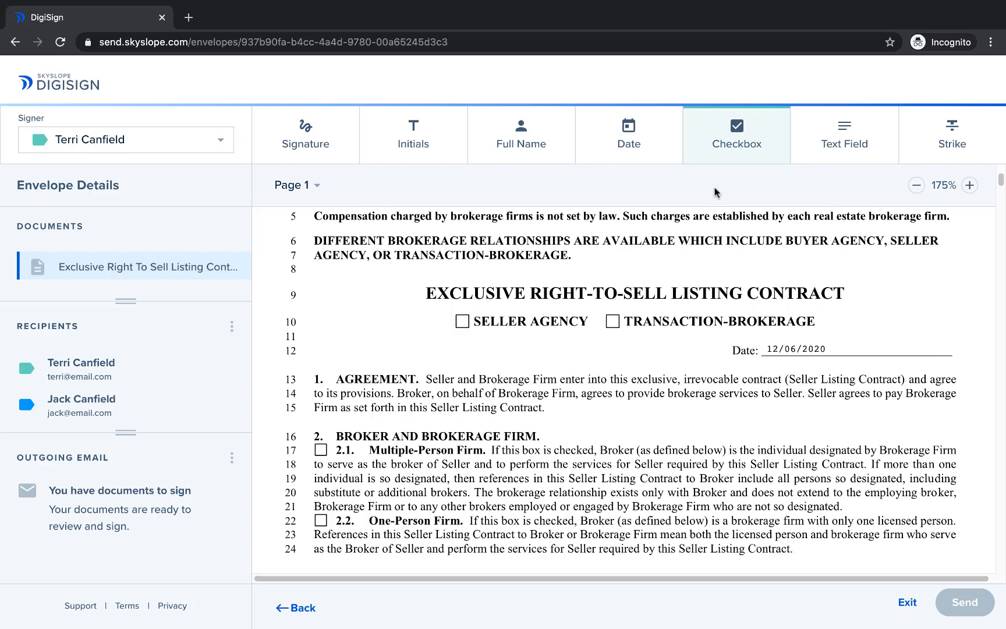
left_click_drag(456, 315, 468, 330)
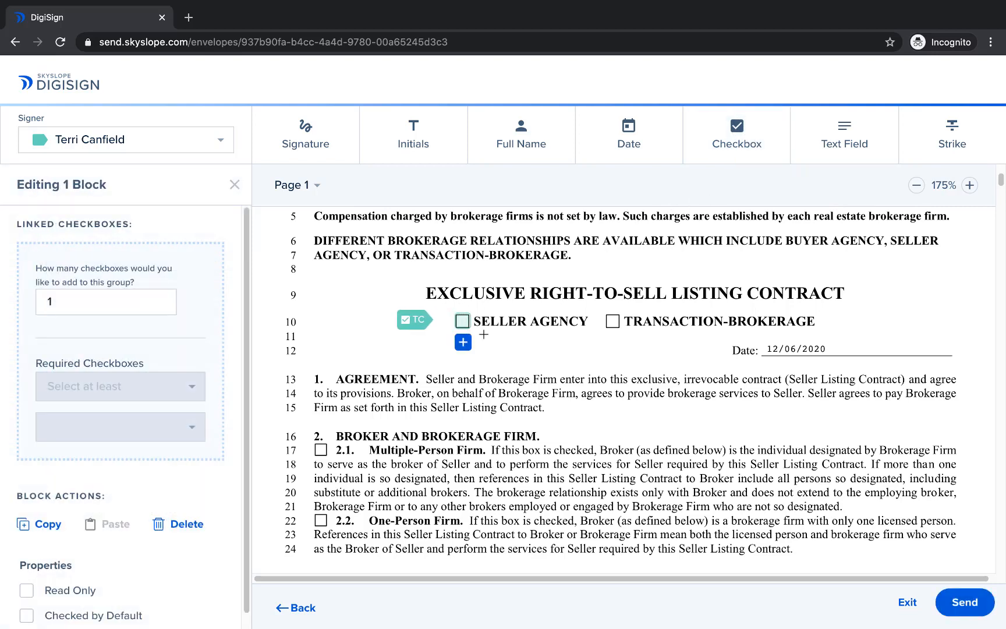
left_click(463, 322)
left_click(462, 322)
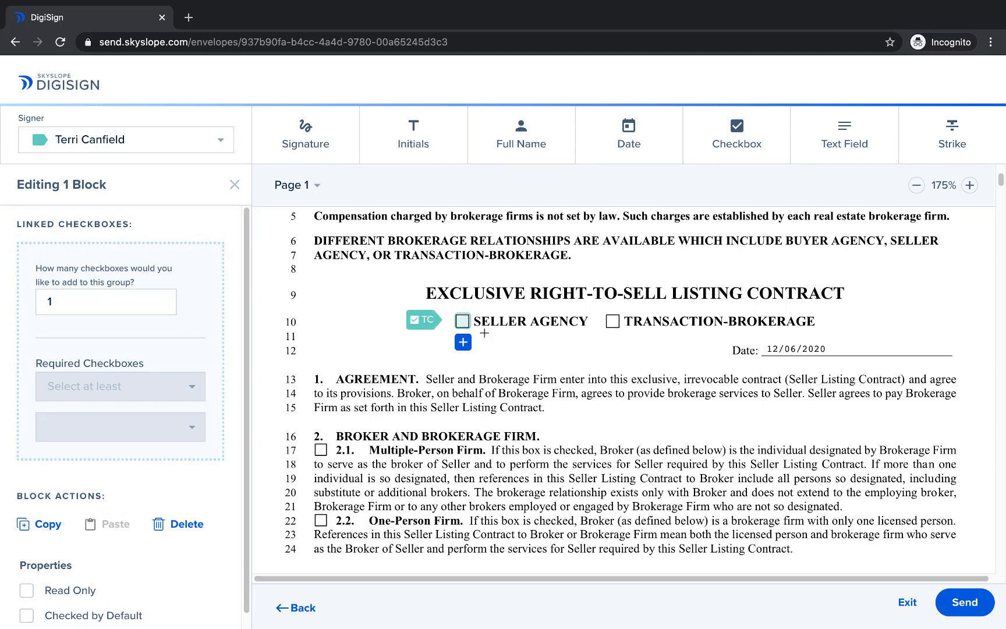
left_click(27, 617)
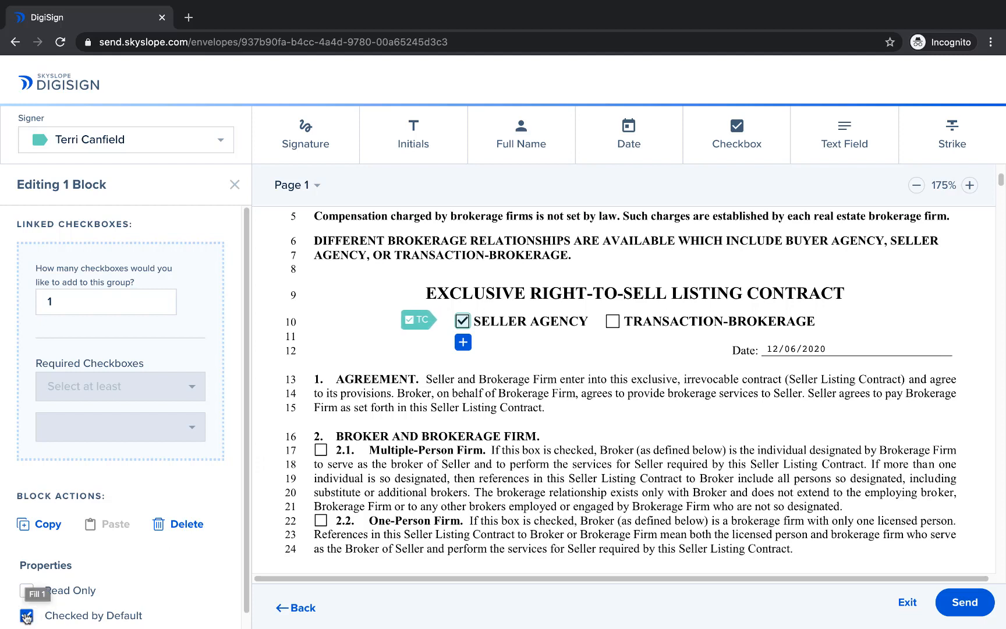
left_click(26, 591)
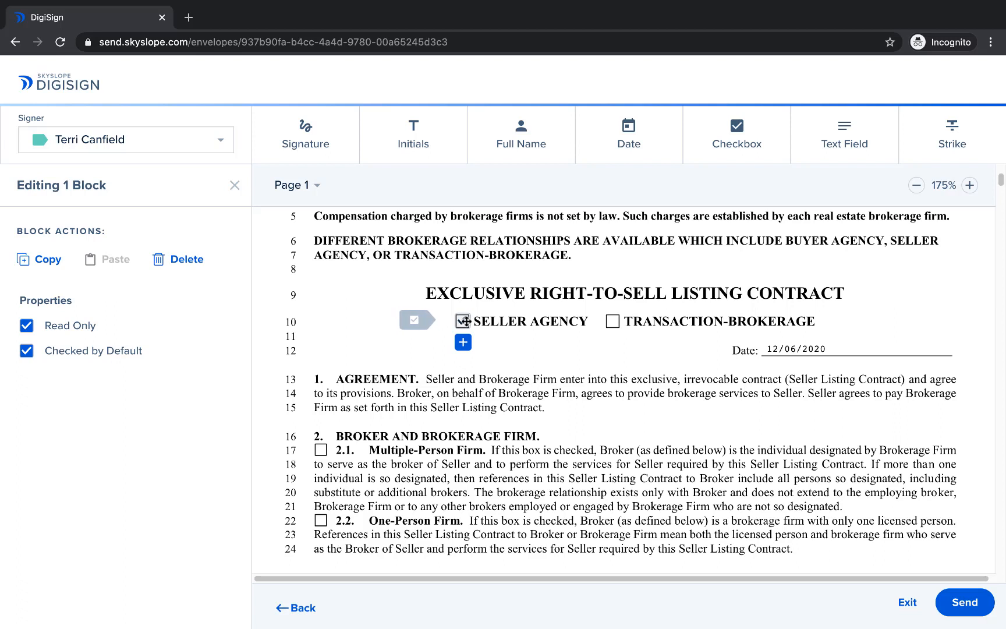
Step: Duplicate the Seller Agency checkbox block and place the copy on the 2.1 Multiple-Person Firm box
left_click(45, 261)
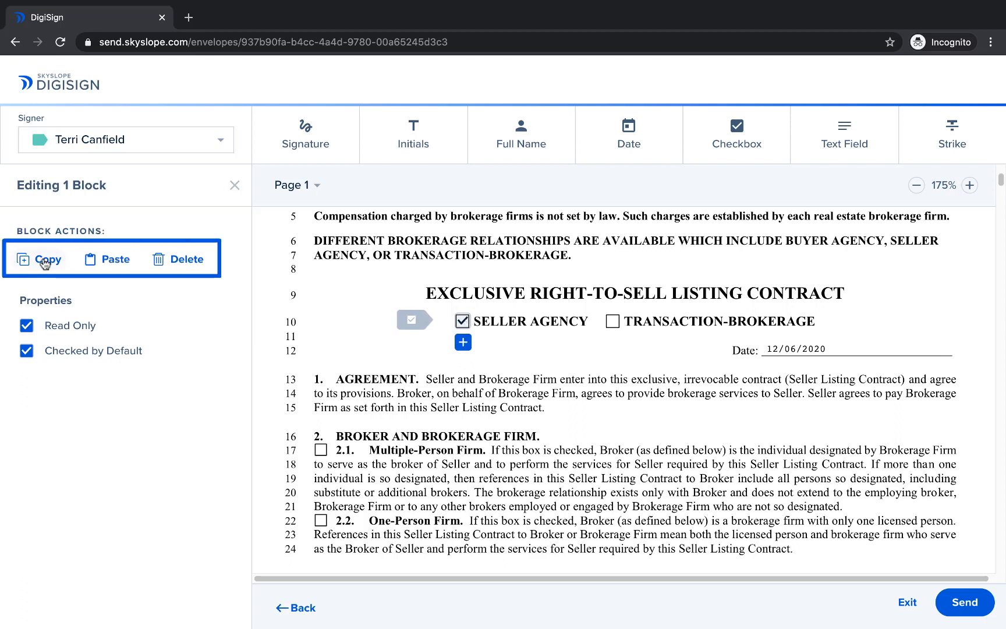
left_click(111, 259)
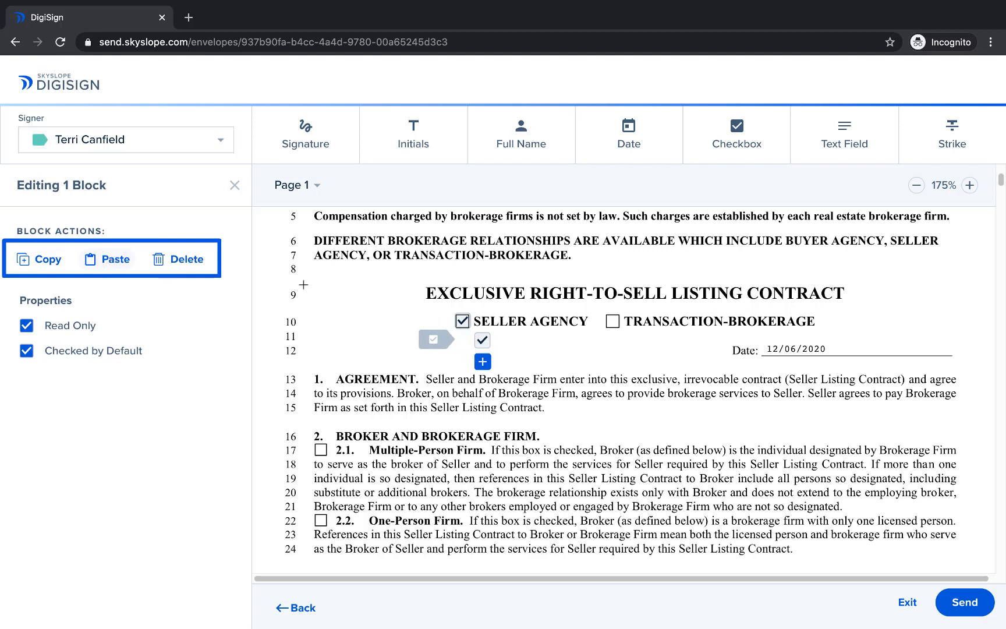
left_click_drag(469, 348, 306, 462)
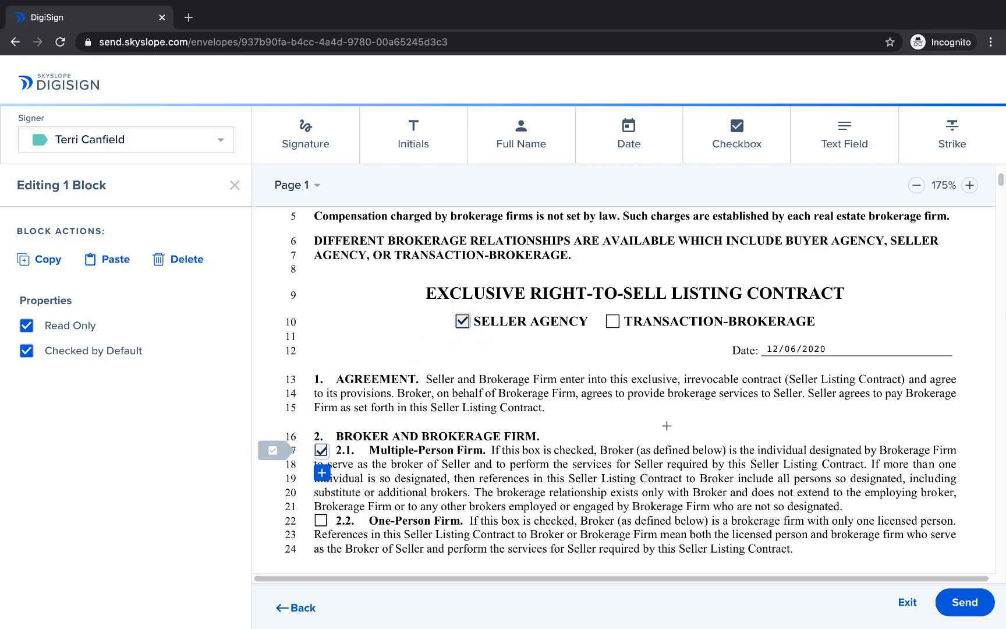
Step: Strike out the listing period's begin date in section 3.7 on page 2
scroll(670, 426, "down", 6)
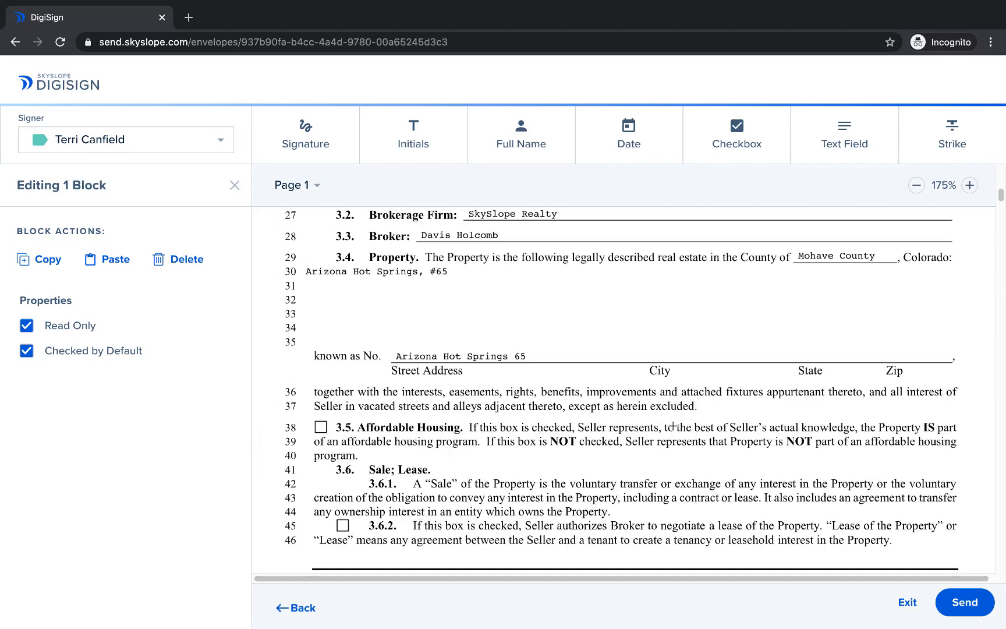
scroll(673, 426, "down", 4)
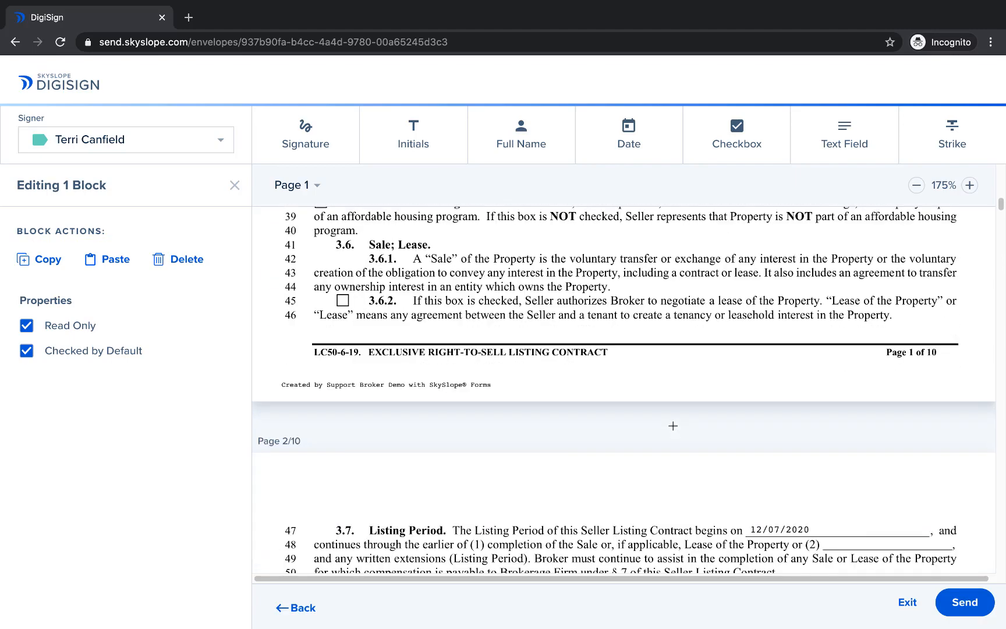
scroll(674, 426, "down", 5)
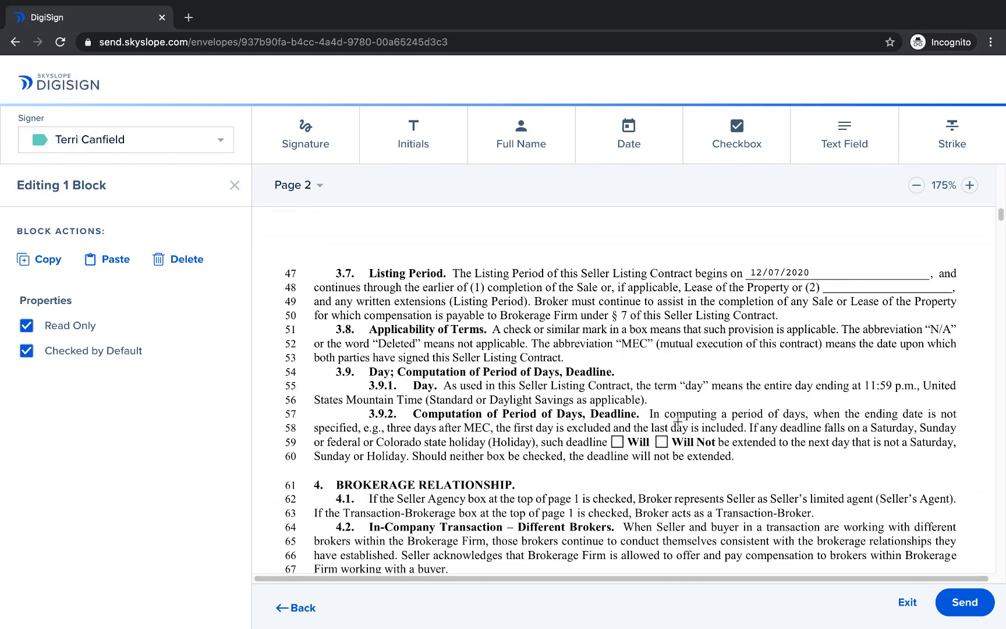
scroll(677, 420, "down", 2)
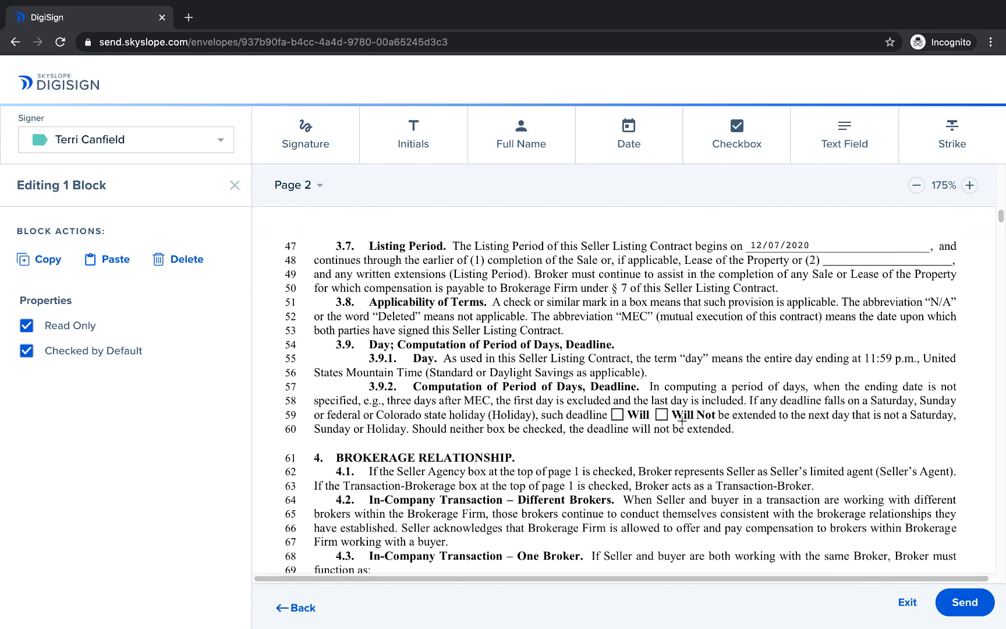
scroll(682, 421, "up", 1)
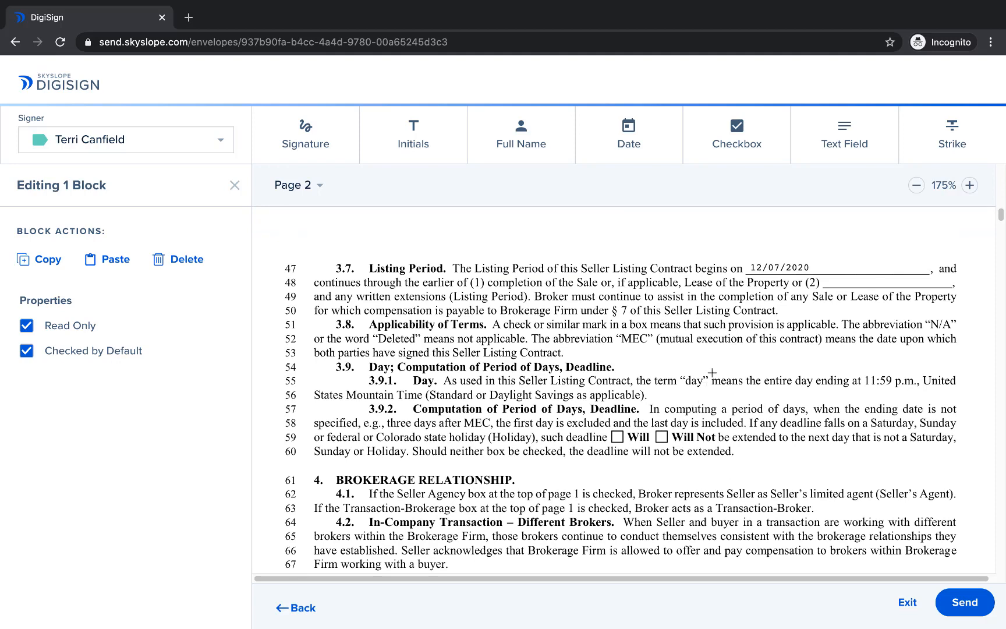
left_click(950, 131)
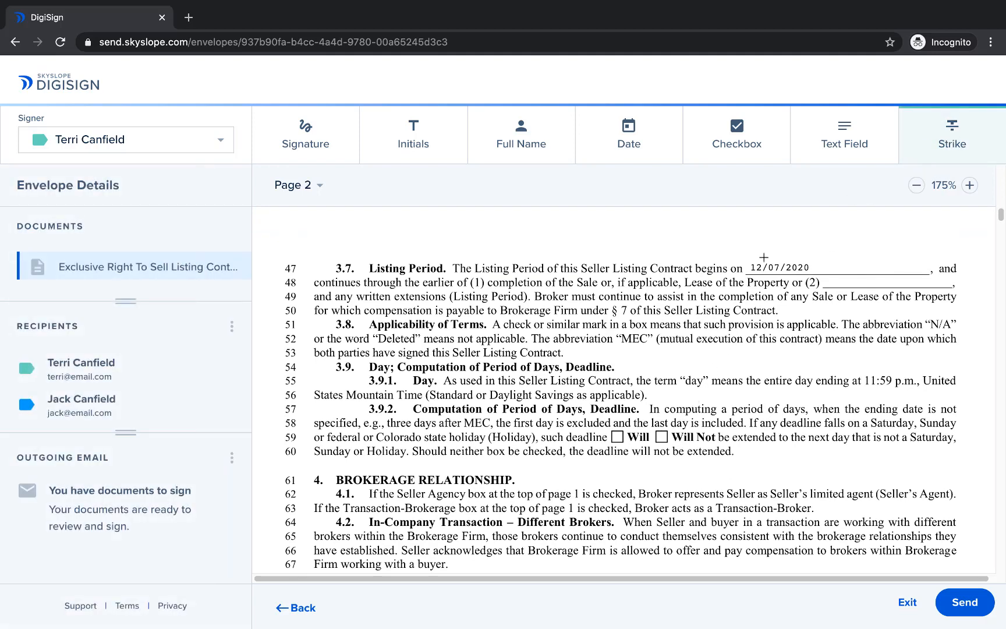
left_click_drag(746, 267, 796, 269)
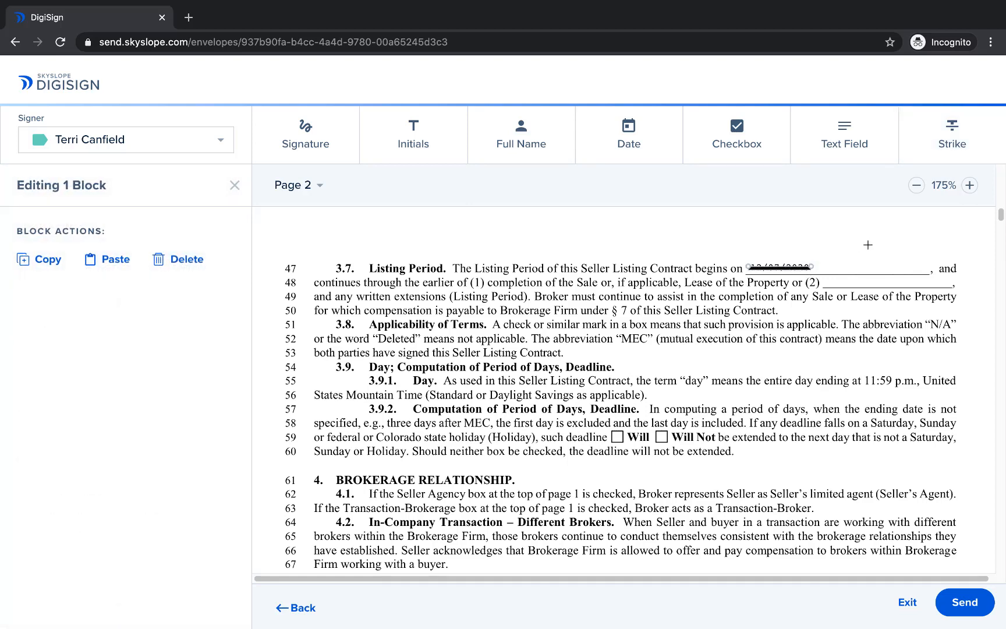
Step: Add a read-only text field containing 12/6/2020 beside the struck-out date in section 3.7 and shrink it to fit the line
left_click(842, 136)
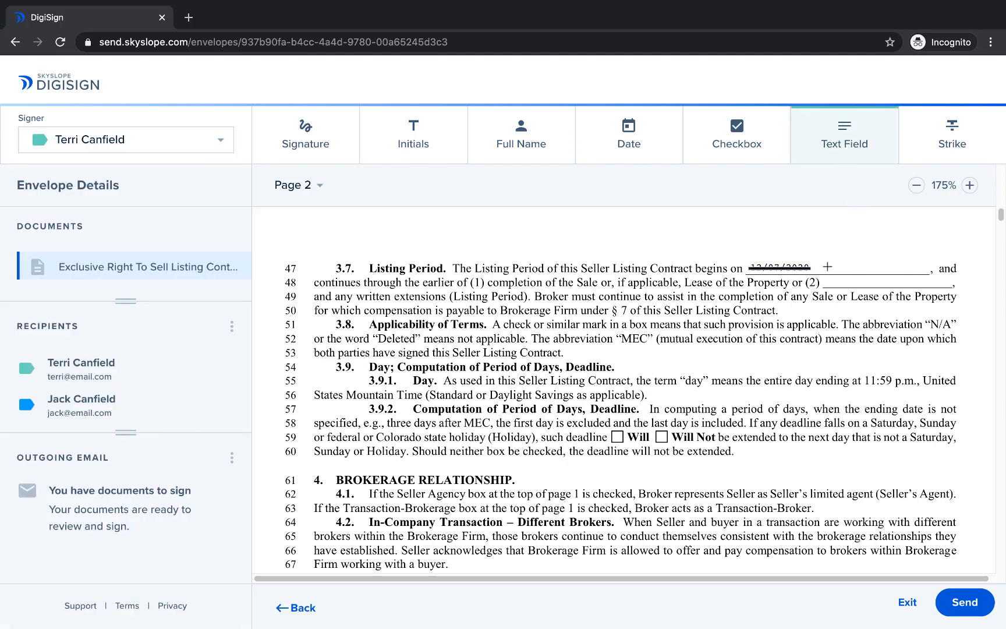
left_click_drag(823, 263, 904, 273)
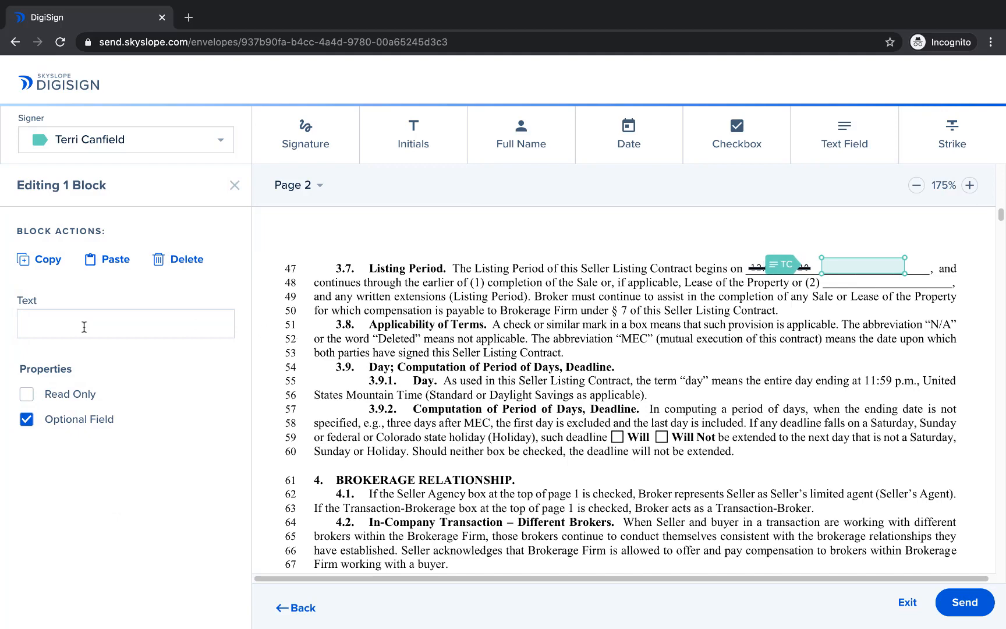
left_click(83, 327)
type("12/6/2020")
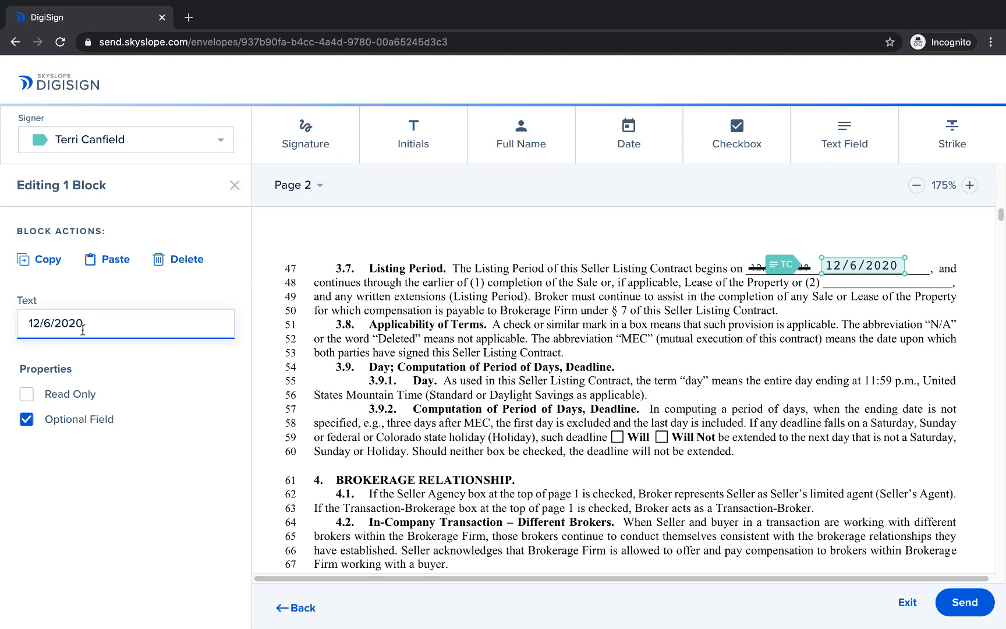
left_click(26, 396)
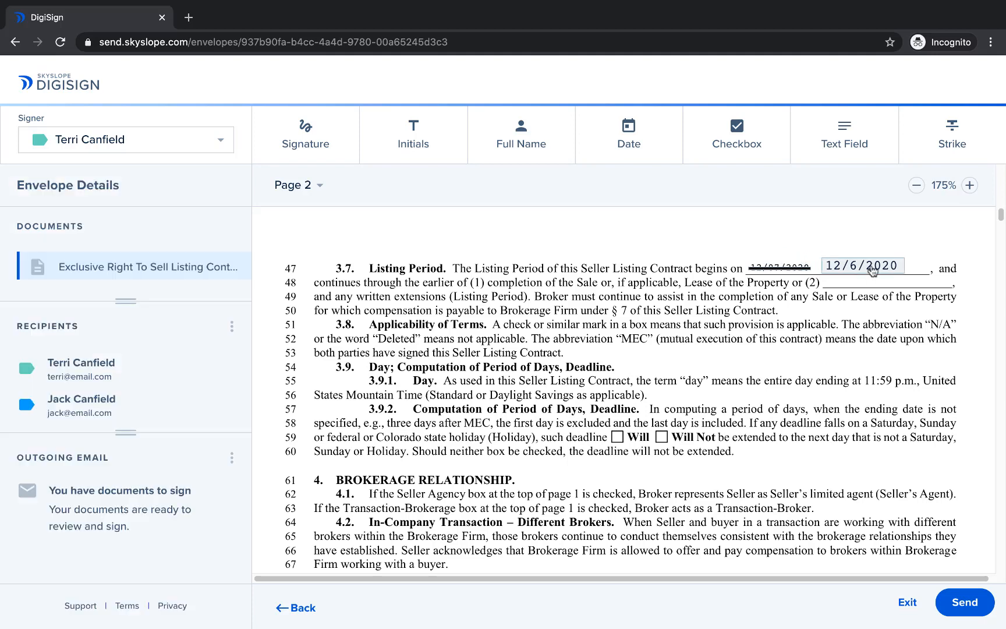
left_click(872, 271)
left_click_drag(905, 260, 854, 282)
Step: Duplicate the 12/6/2020 text field onto the blank line after (2) in section 3.7 and change the copy's text to 6/6/2021
left_click(48, 260)
left_click(97, 260)
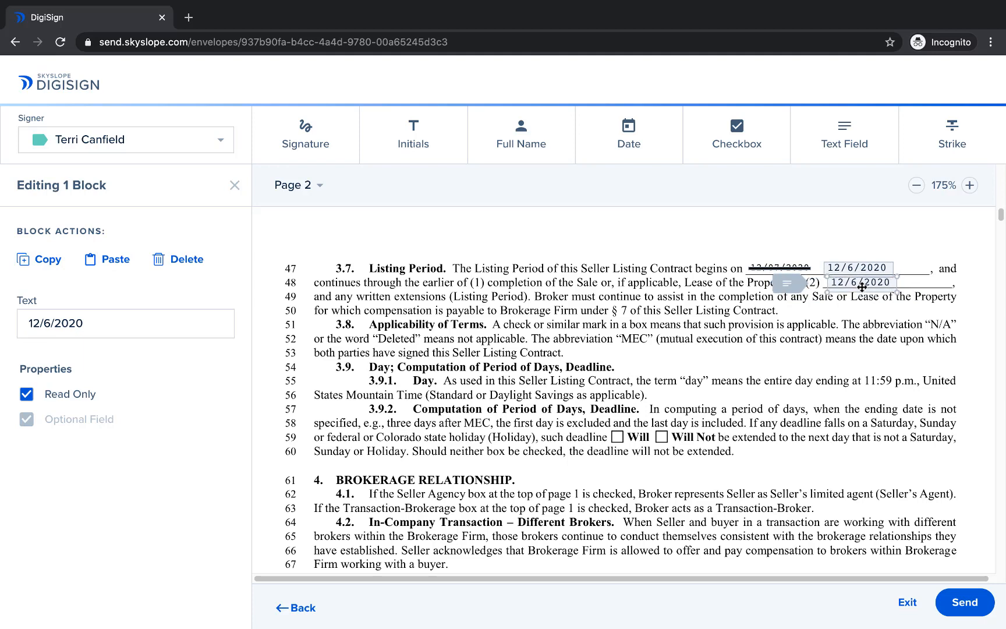
triple_click(132, 323)
type("6/6/2021")
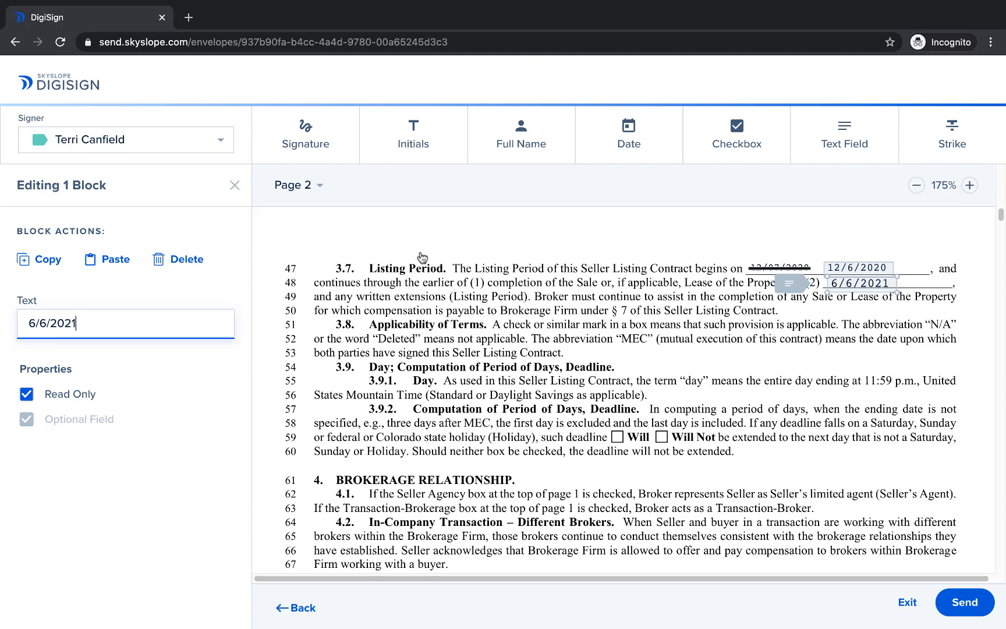
Step: Under section 9.3.1 on page 4, add a compact read-only text field and paste in the broker's newspaper, Facebook and Instagram marketing text
left_click(318, 185)
left_click(315, 237)
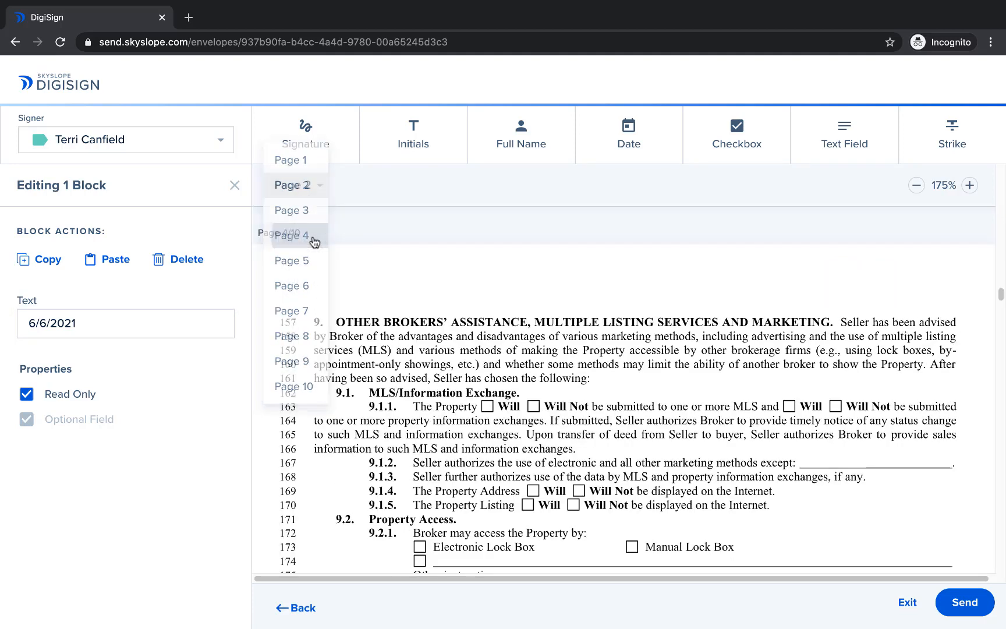
scroll(360, 286, "down", 3)
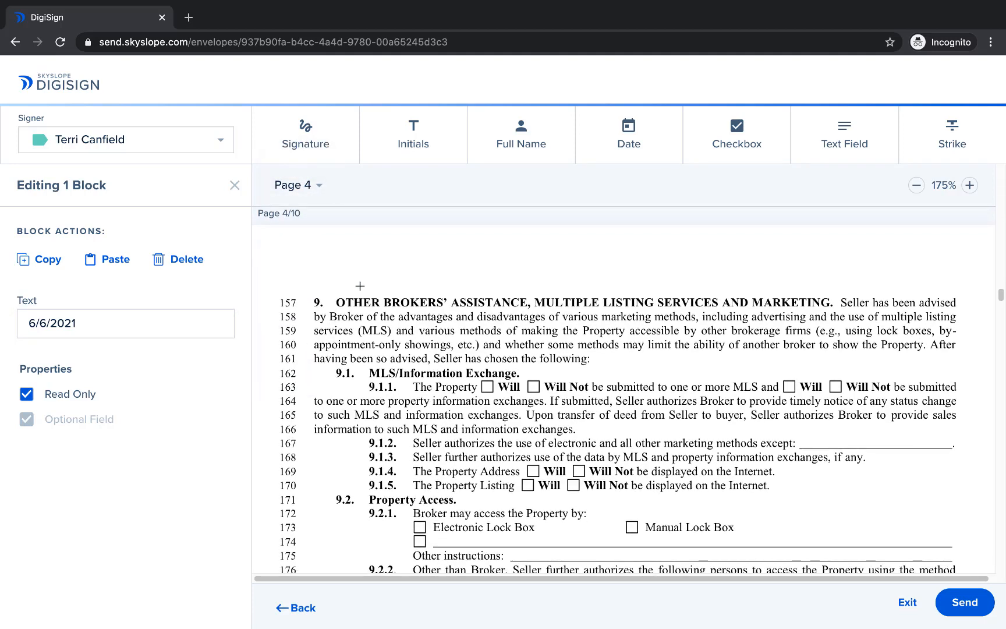
scroll(362, 286, "down", 2)
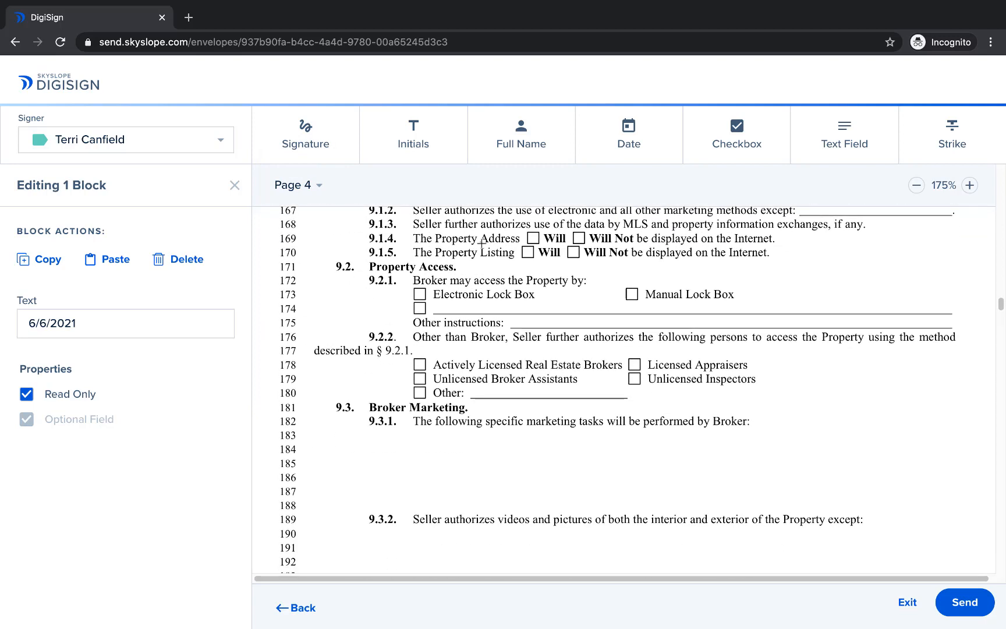
left_click(818, 144)
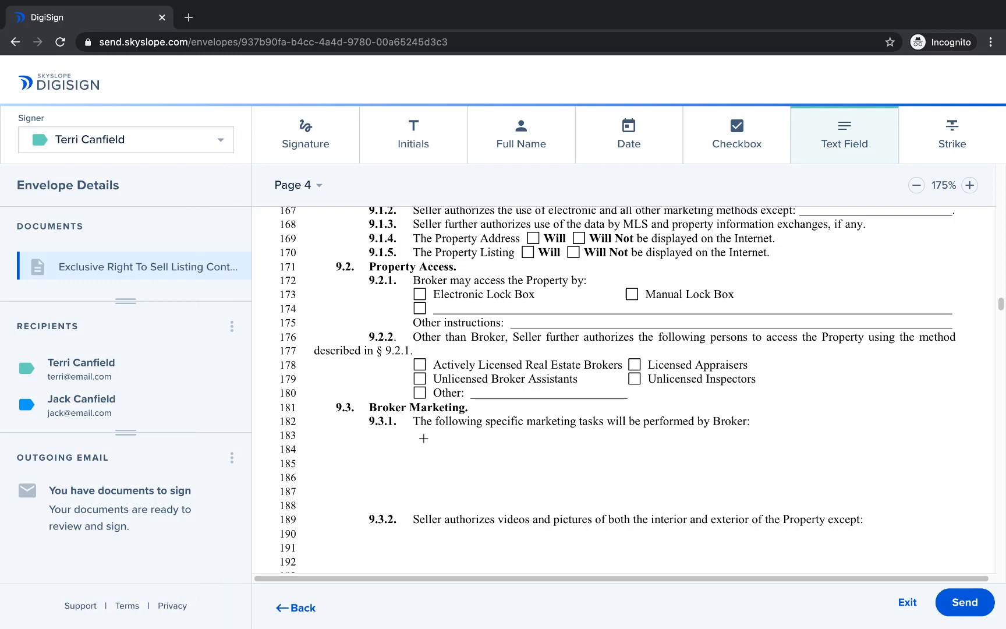
left_click_drag(414, 433, 933, 469)
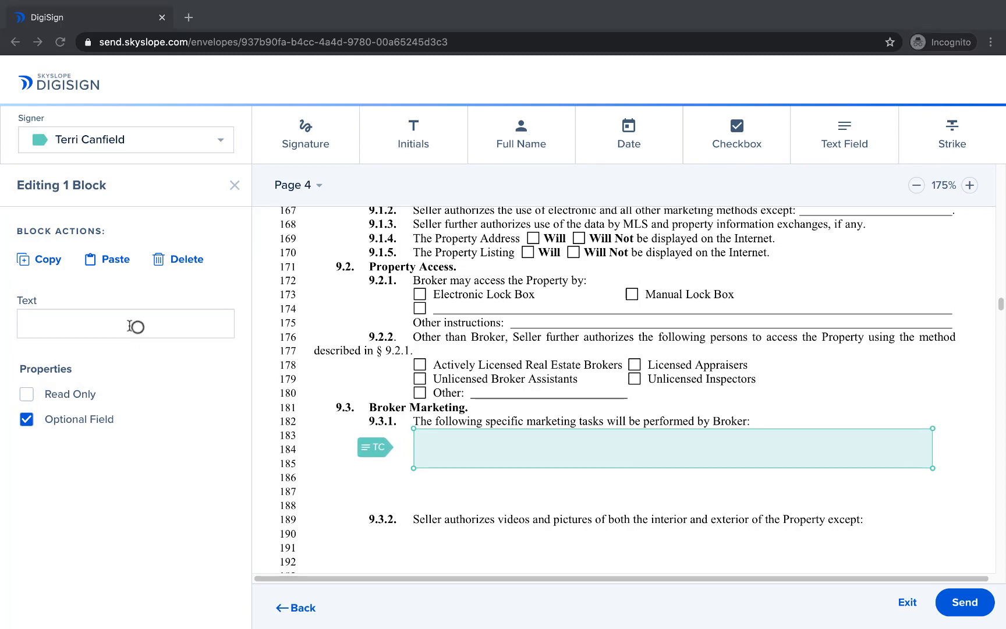
left_click(89, 324)
key("super+v")
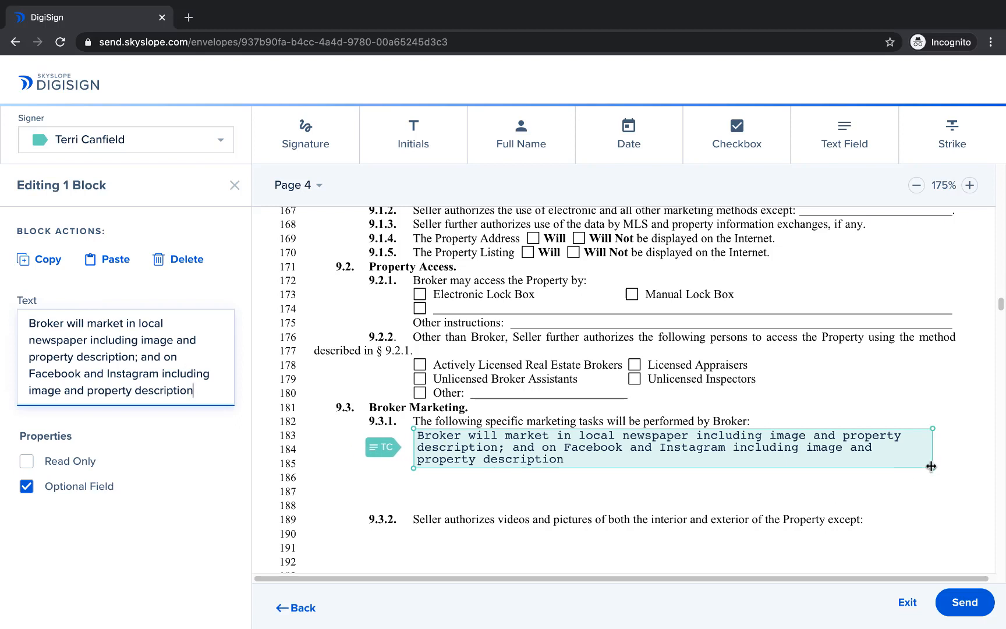
left_click_drag(932, 472, 885, 461)
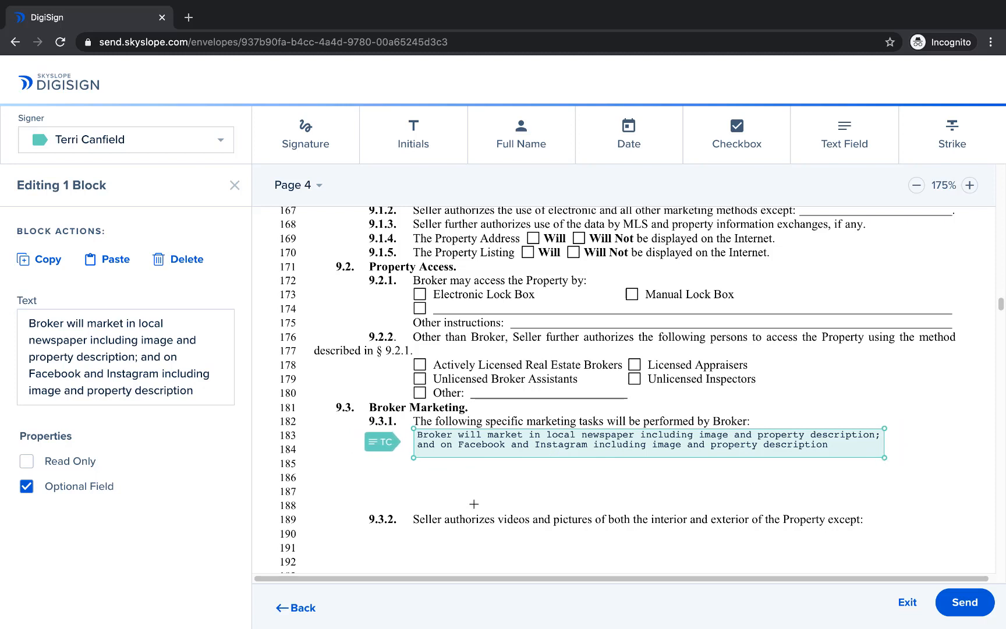
left_click(69, 463)
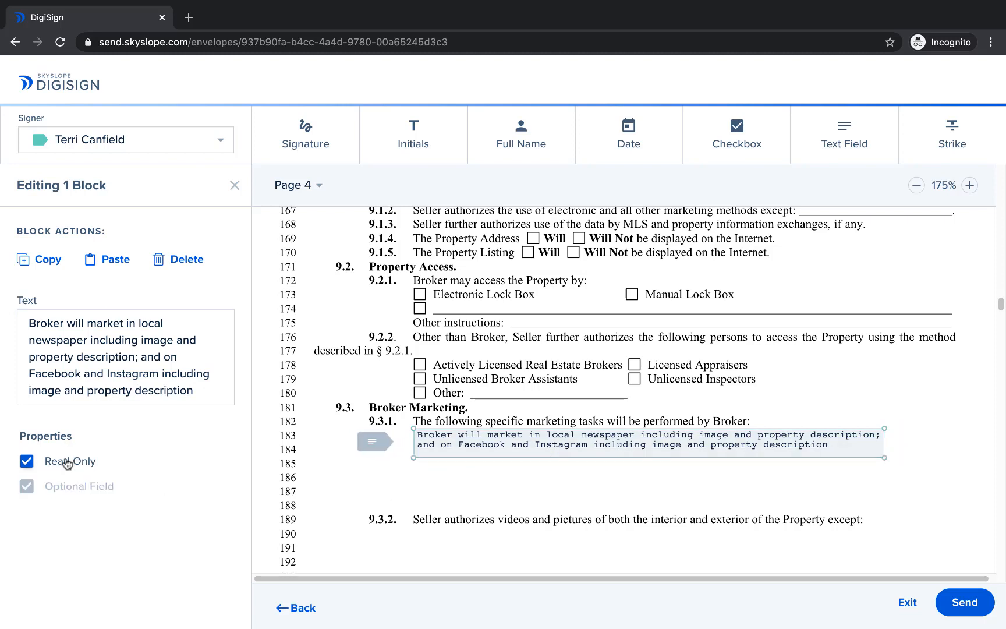
Step: Duplicate the marketing text field from section 9.3.1 and place the copy in the blank area under section 9.3.2
scroll(448, 469, "down", 2)
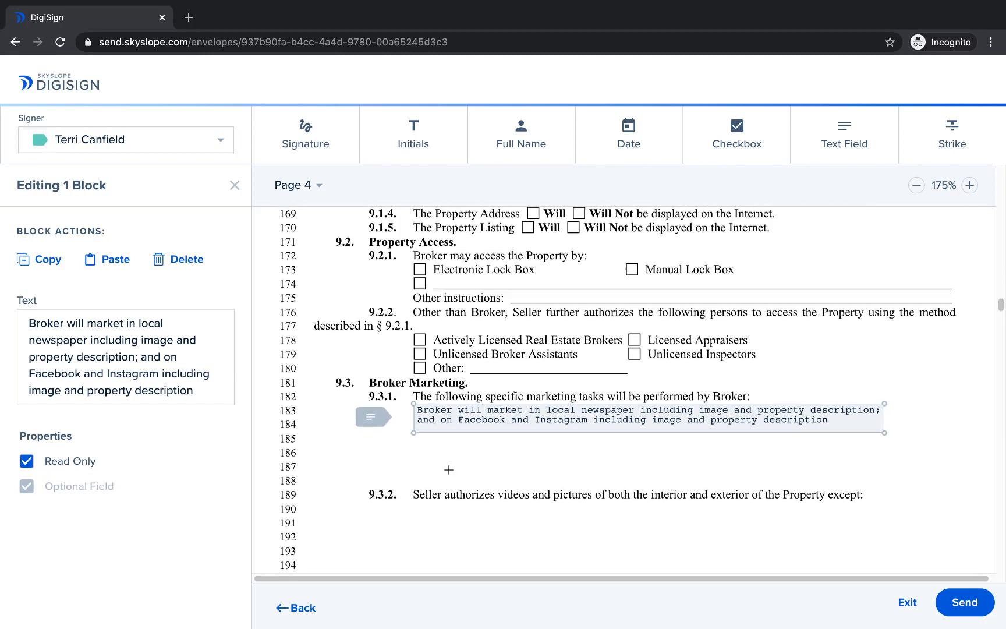
scroll(448, 469, "down", 1)
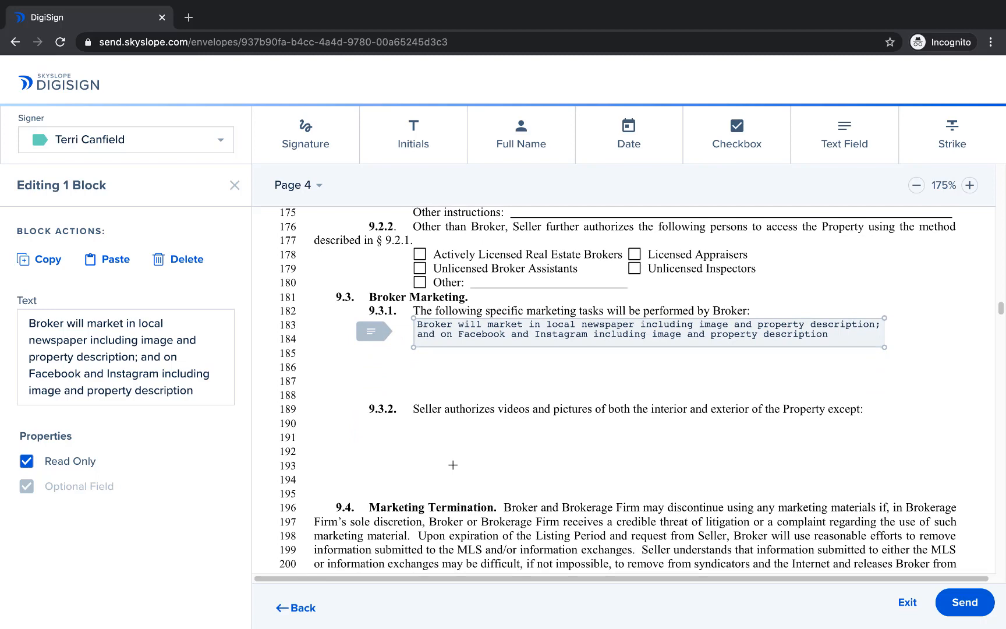
left_click(453, 464)
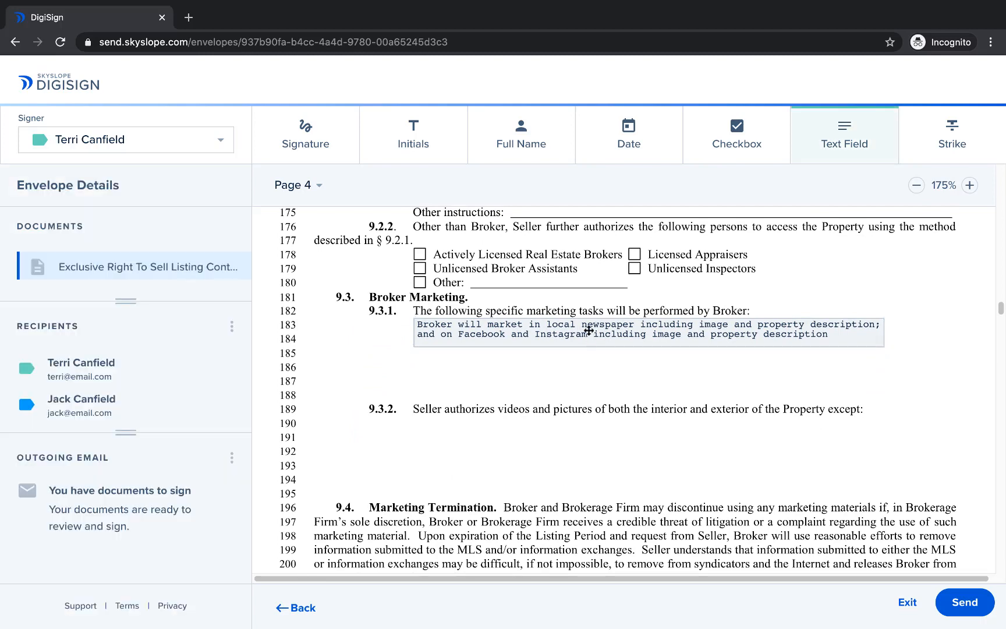
left_click(584, 330)
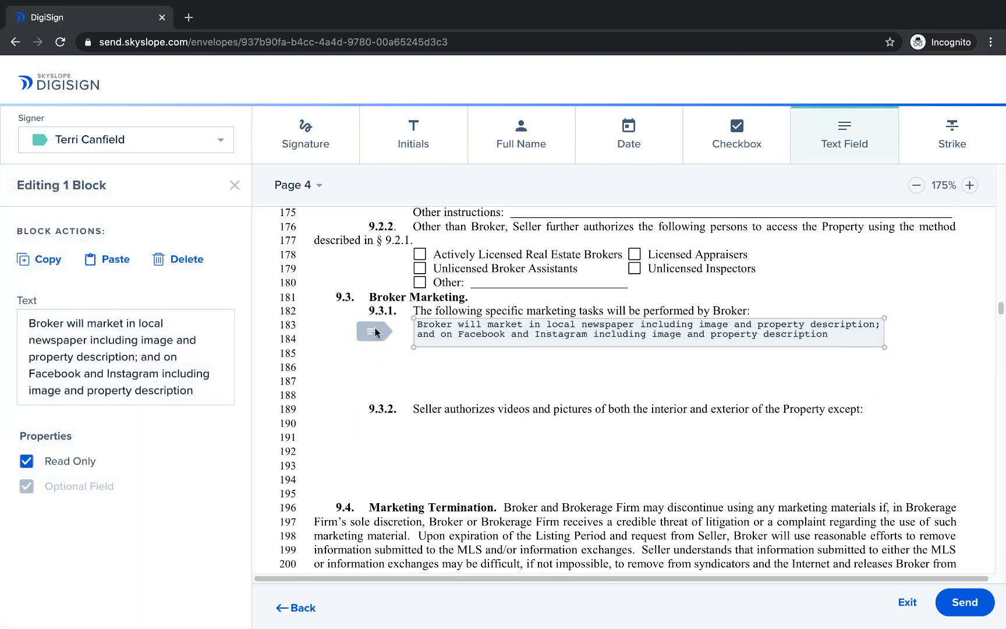
left_click(116, 259)
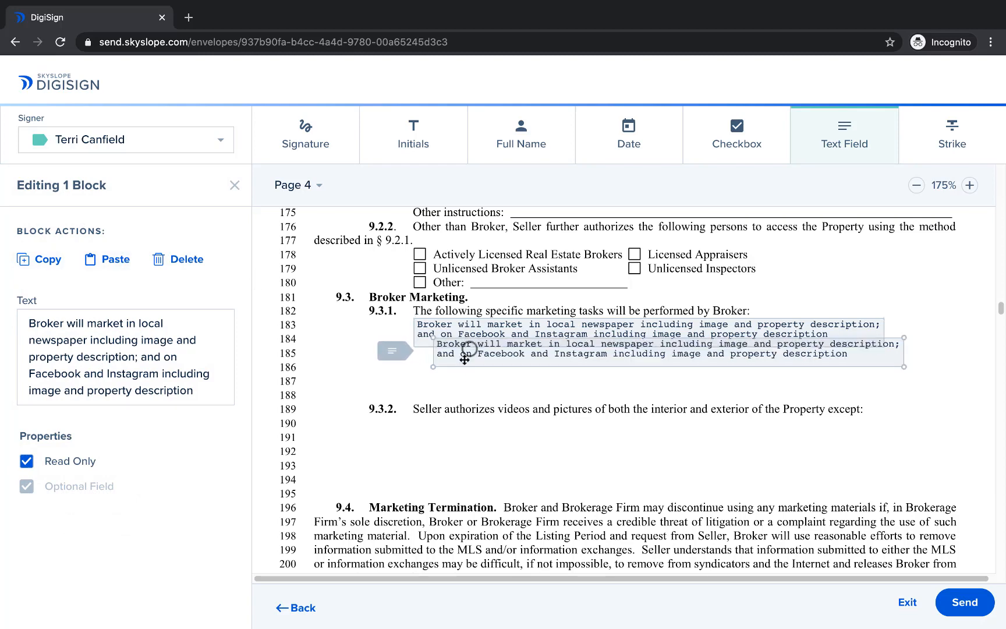
left_click_drag(472, 353, 452, 436)
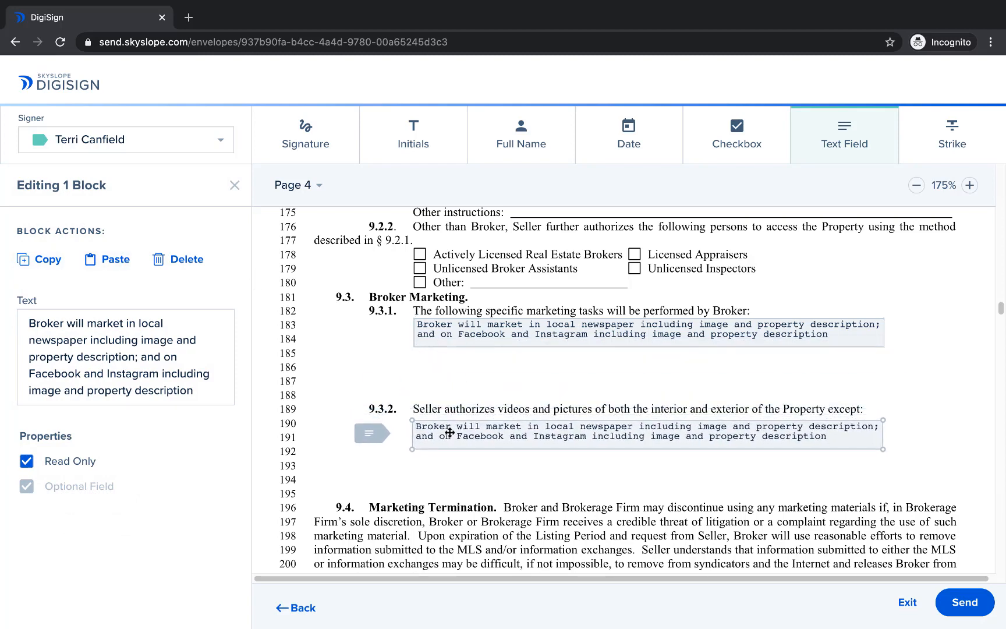
Step: Turn off read-only for the text field under section 9.3.2 and clear its marketing text
left_click(26, 462)
triple_click(87, 375)
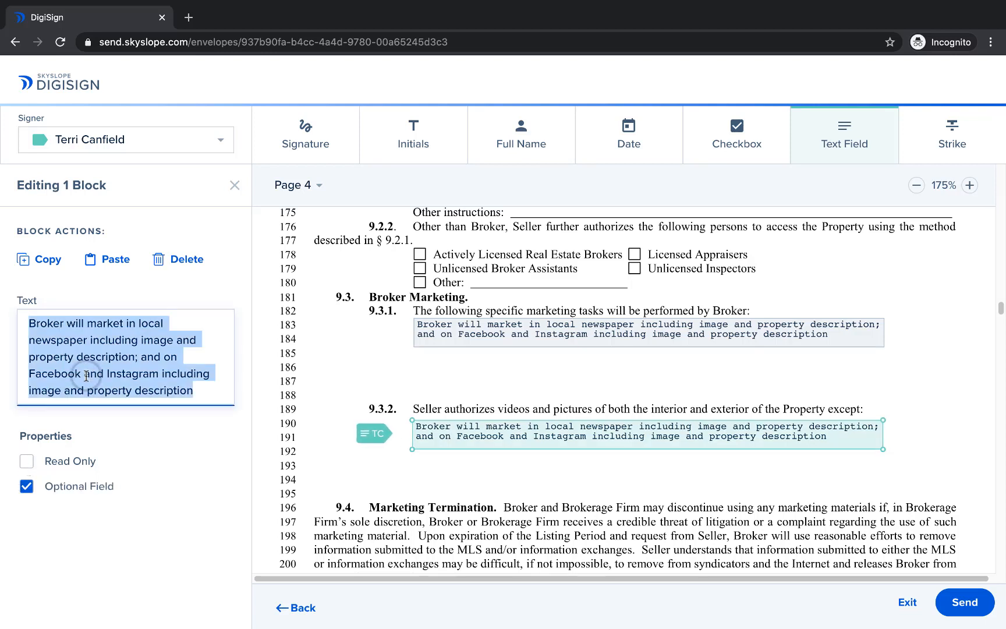
key("BackSpace")
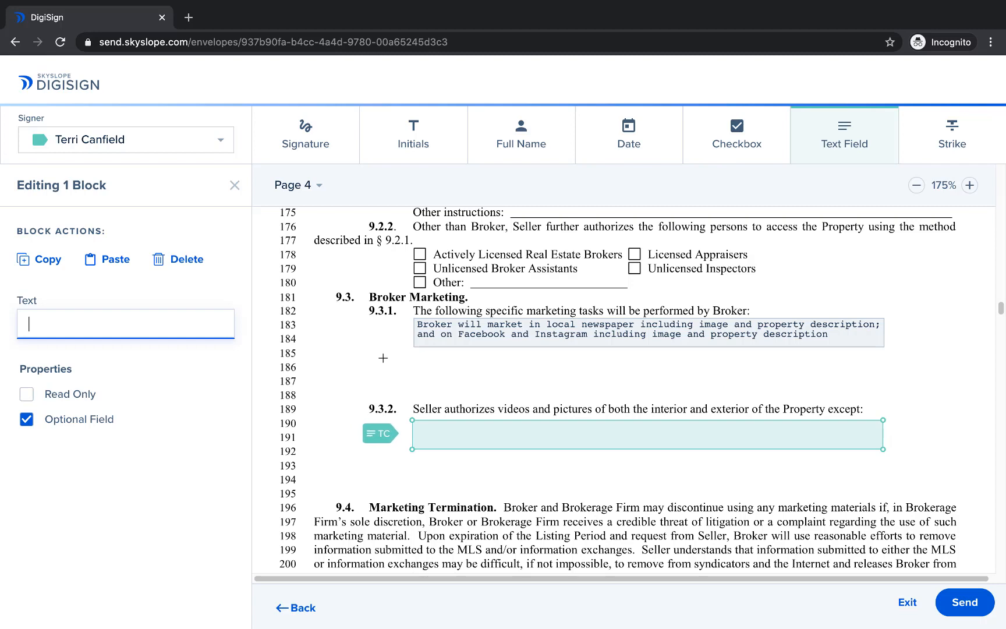
Step: On page 5, add an empty text field on the U.S. $ blank of section 11.1 Price
left_click(320, 185)
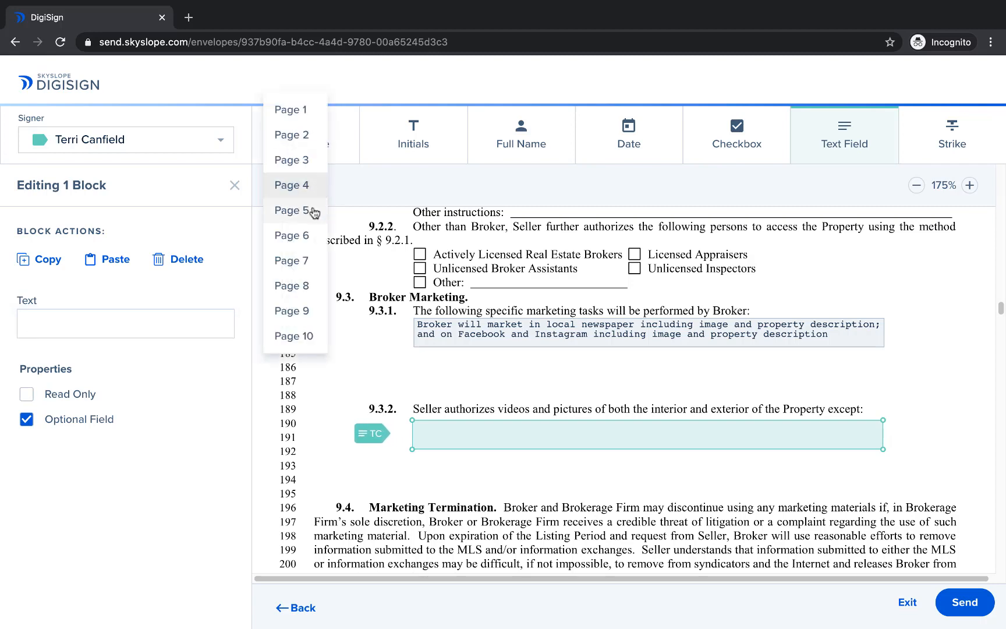
left_click(313, 209)
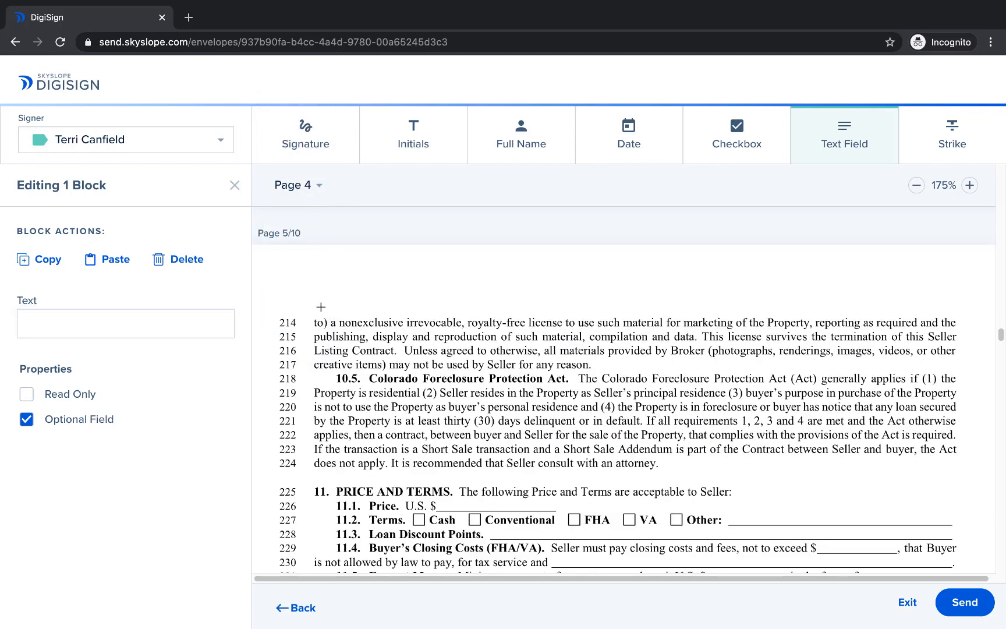
scroll(321, 307, "down", 2)
key("Escape")
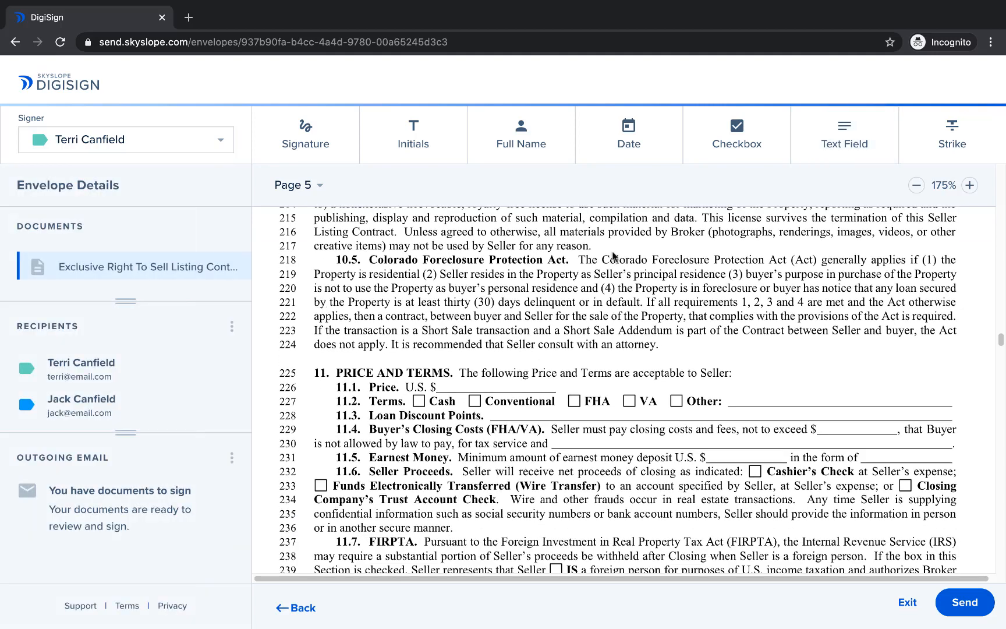
left_click(808, 141)
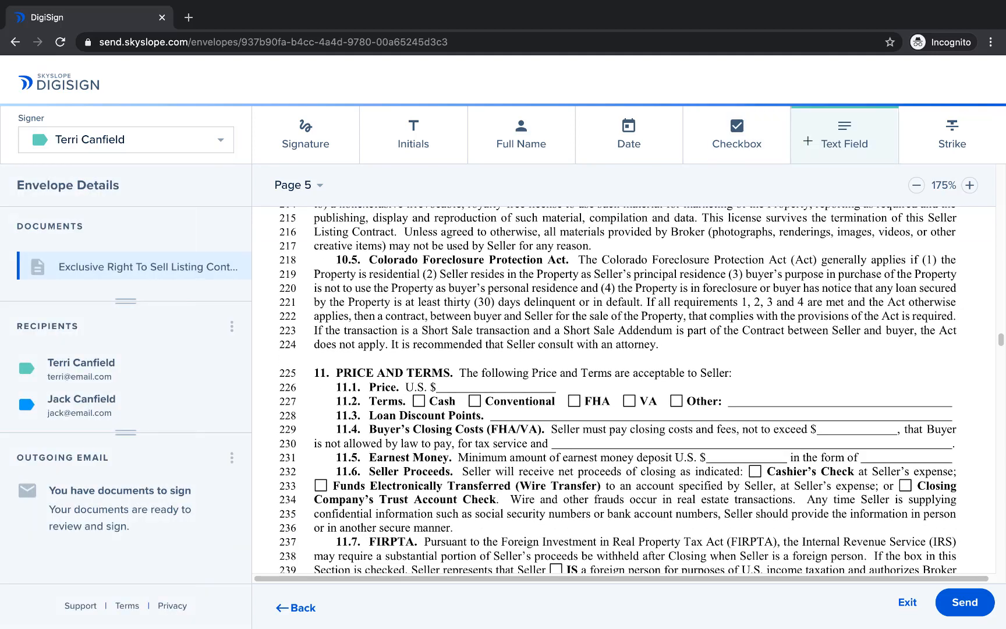
left_click_drag(441, 380, 539, 391)
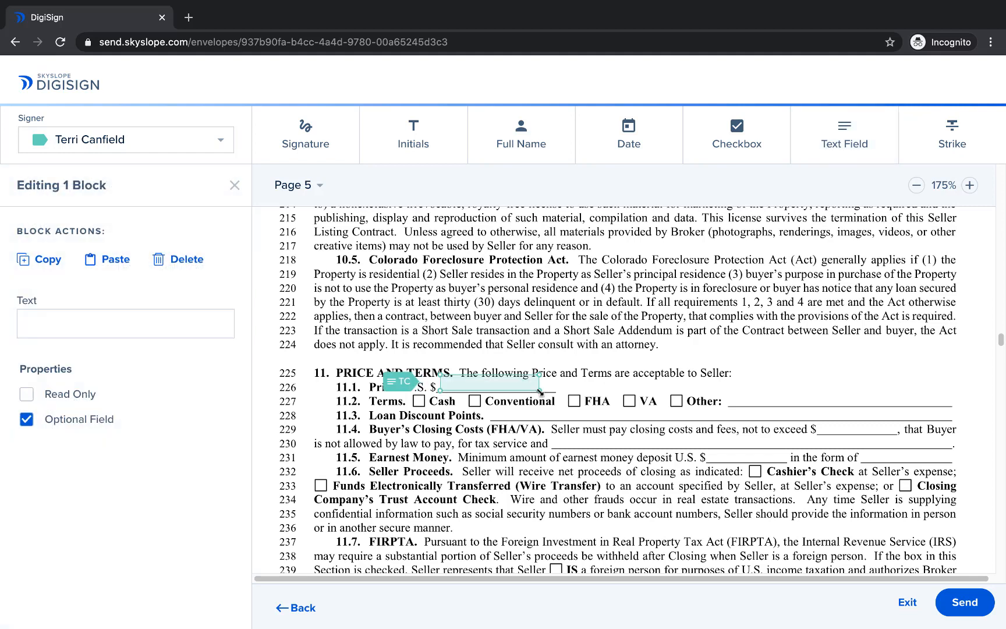
key("Escape")
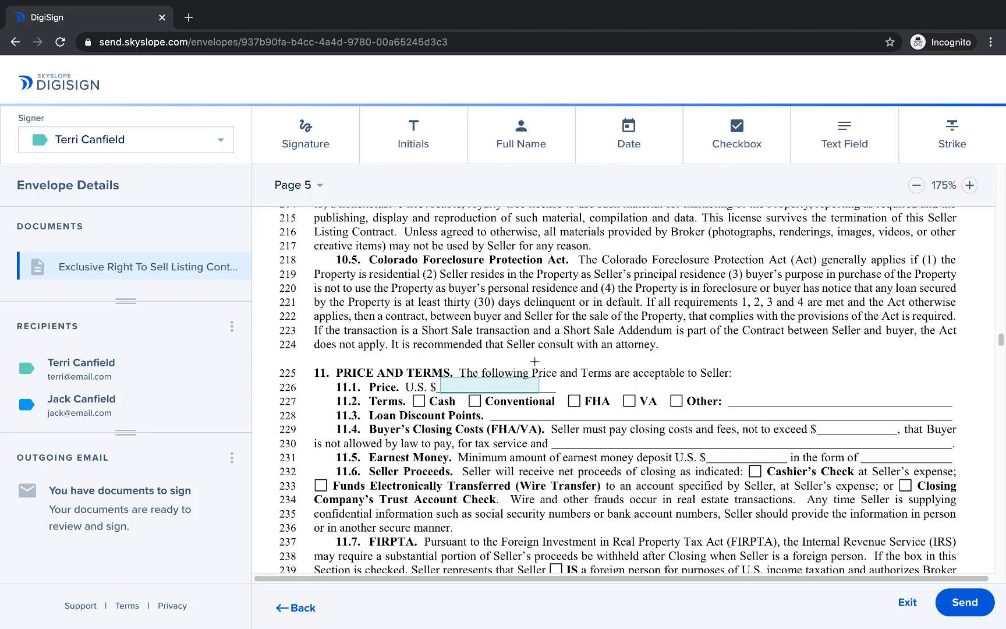
Step: In section 11.2 Terms, place five linked checkboxes over the Cash, Conventional, FHA, VA and Other boxes
scroll(534, 362, "down", 1)
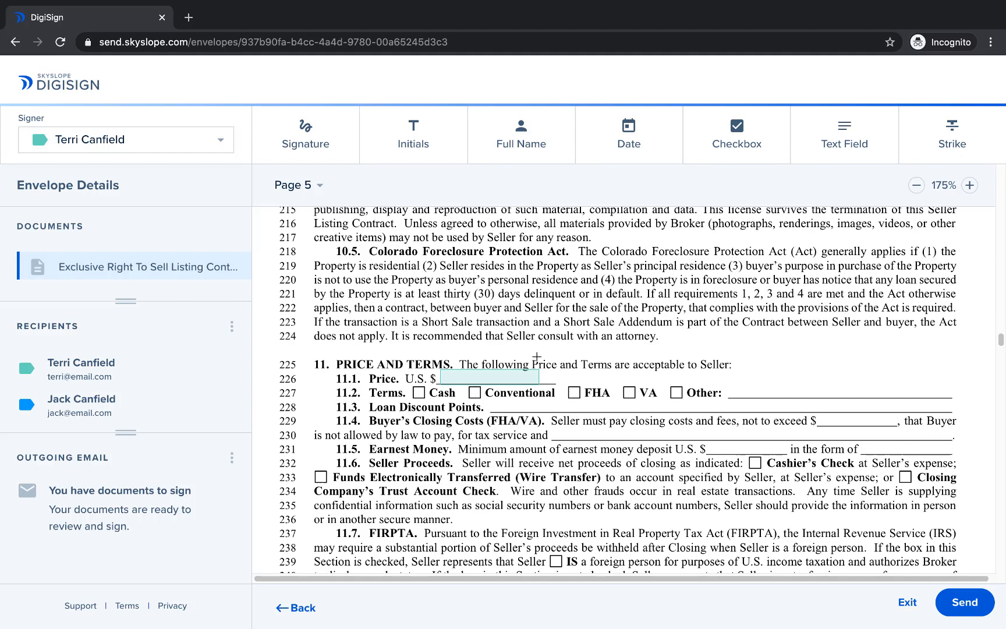
left_click(727, 125)
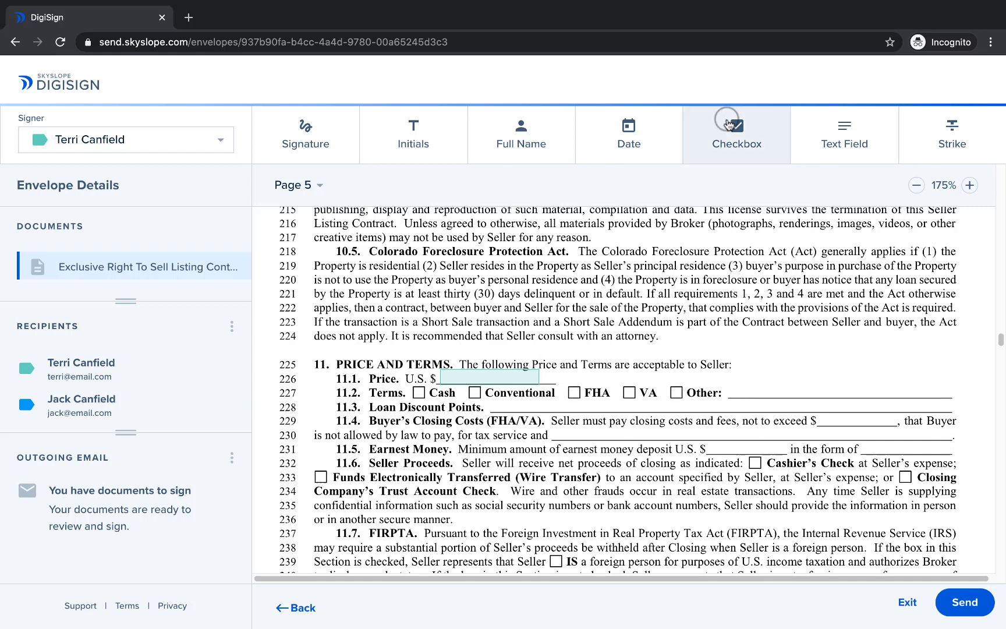
left_click(413, 387)
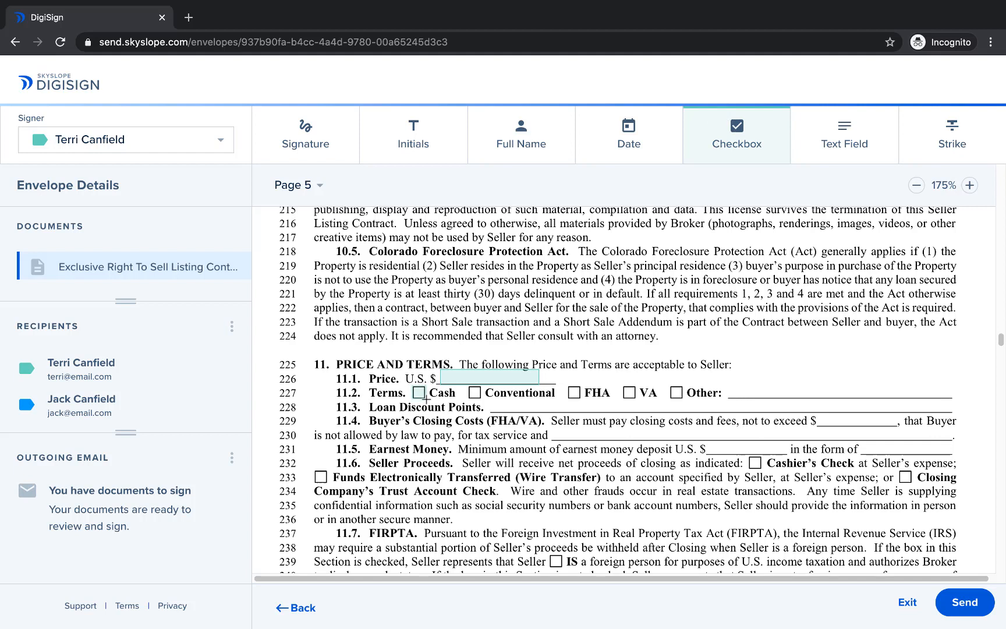
left_click(427, 397)
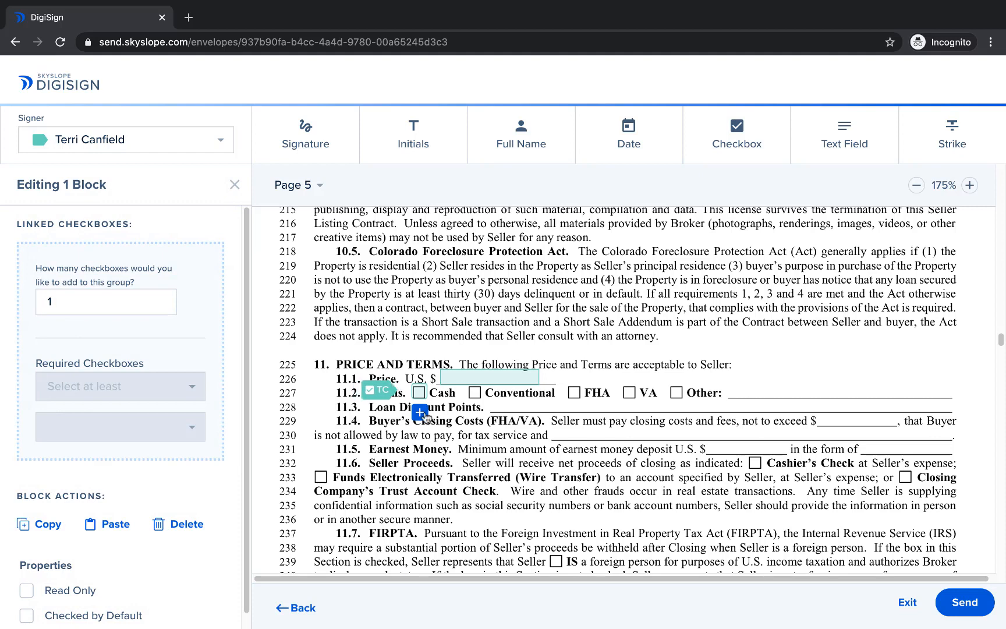
left_click(422, 414)
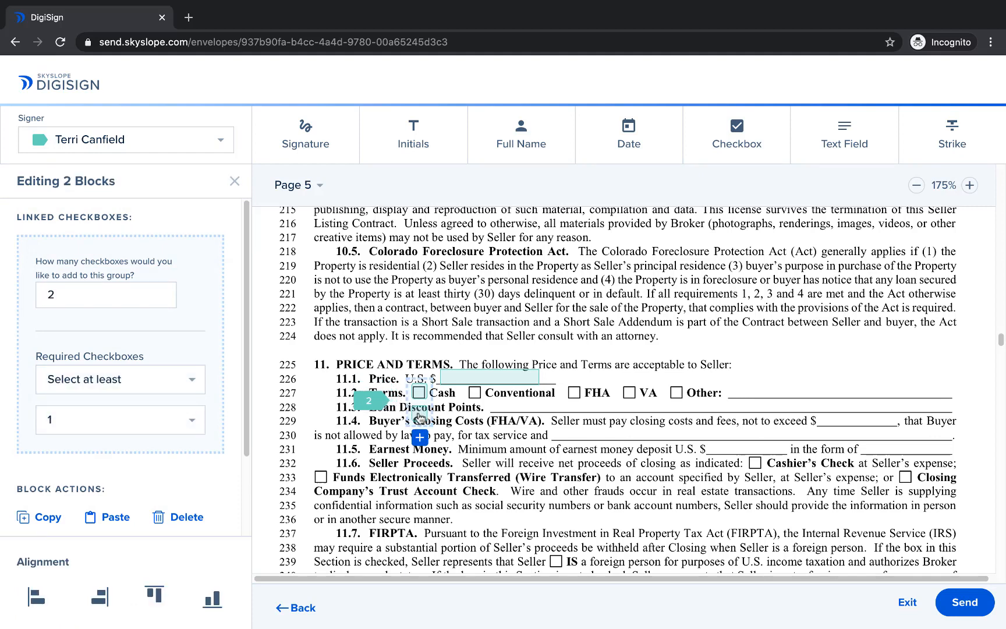
left_click(418, 414)
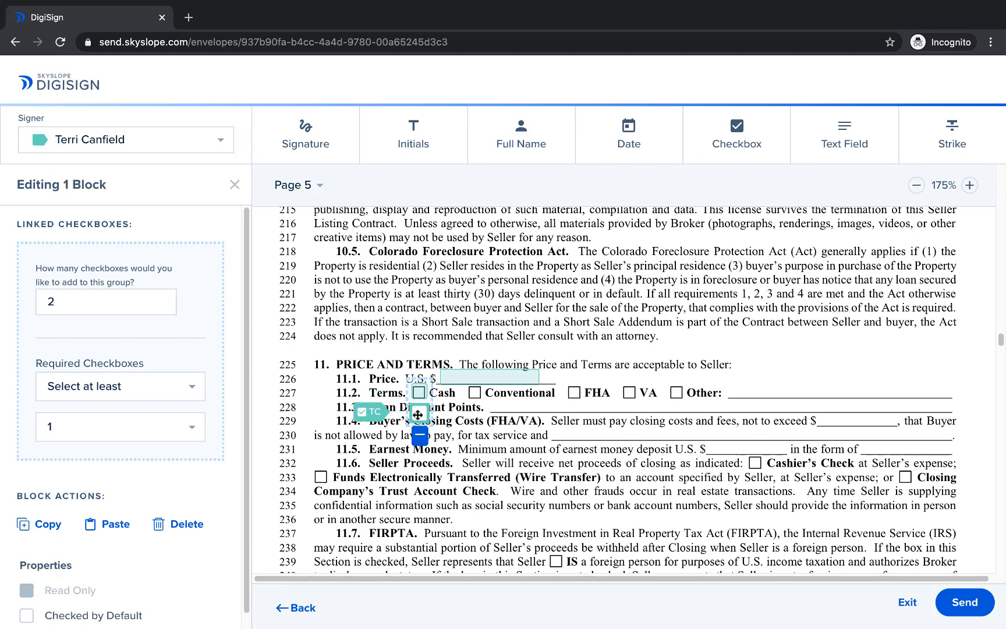
left_click_drag(418, 414, 474, 398)
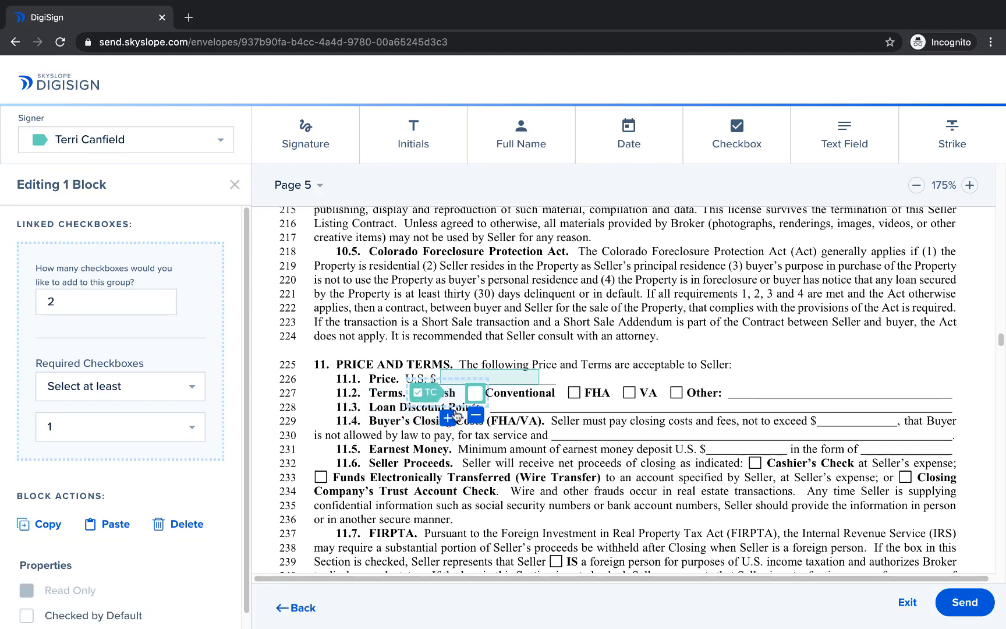
left_click(452, 417)
left_click_drag(475, 415, 675, 393)
left_click(499, 418)
left_click(524, 419)
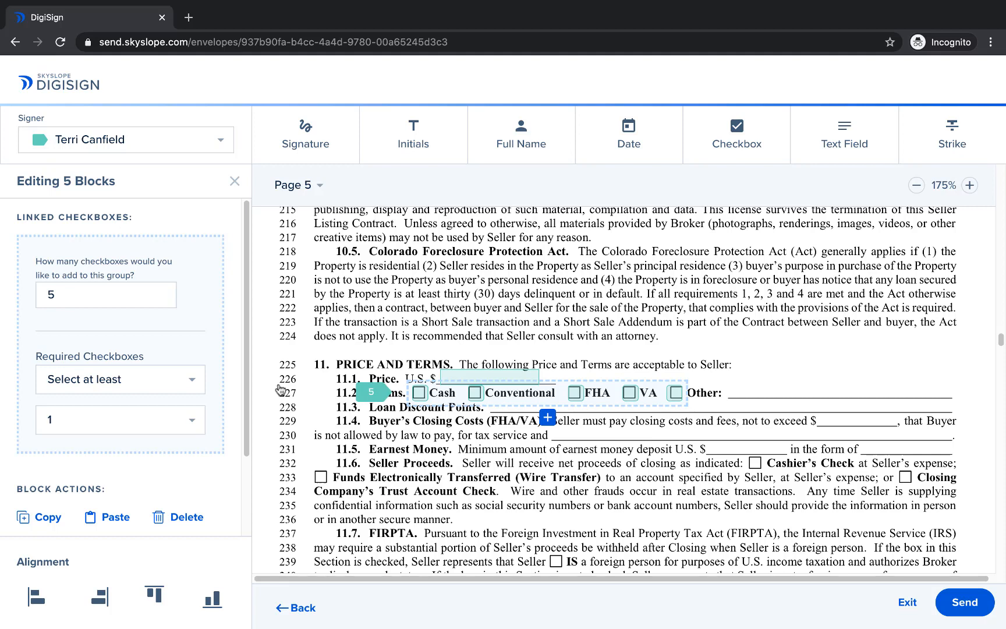
Step: Set the section 11.2 checkbox group's requirement to select exactly 1
left_click(150, 384)
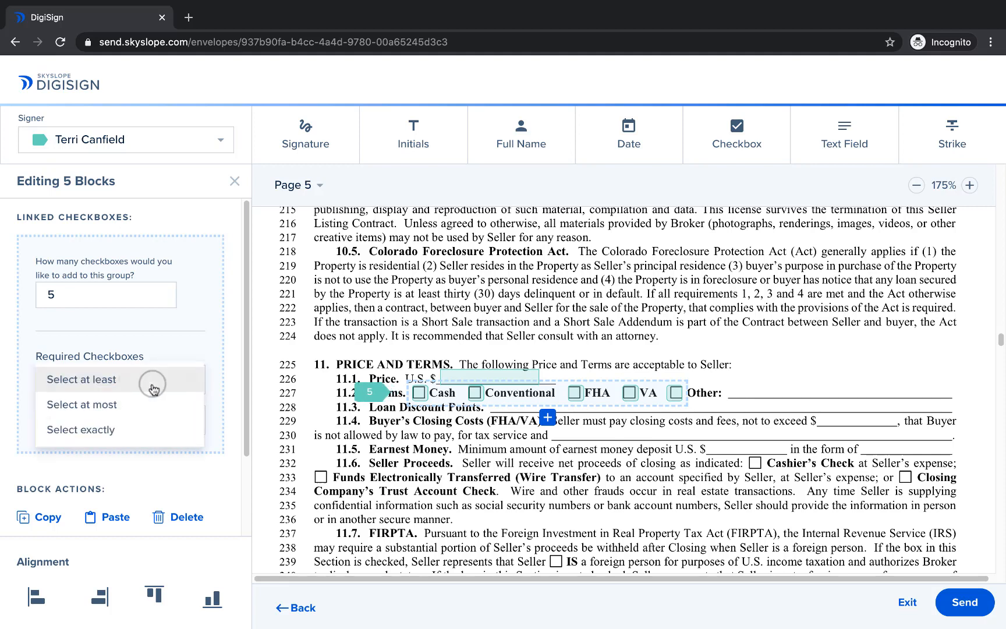
left_click(132, 430)
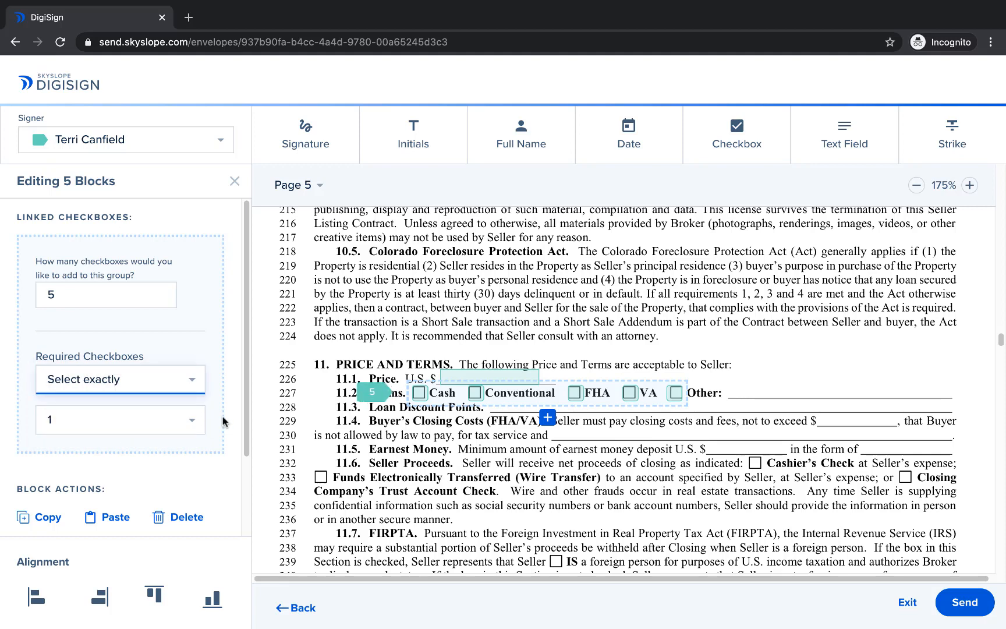
left_click(386, 450)
Step: Duplicate the Price text field onto the blank after Other in section 11.2 and widen the copy to fill the line
left_click(450, 378)
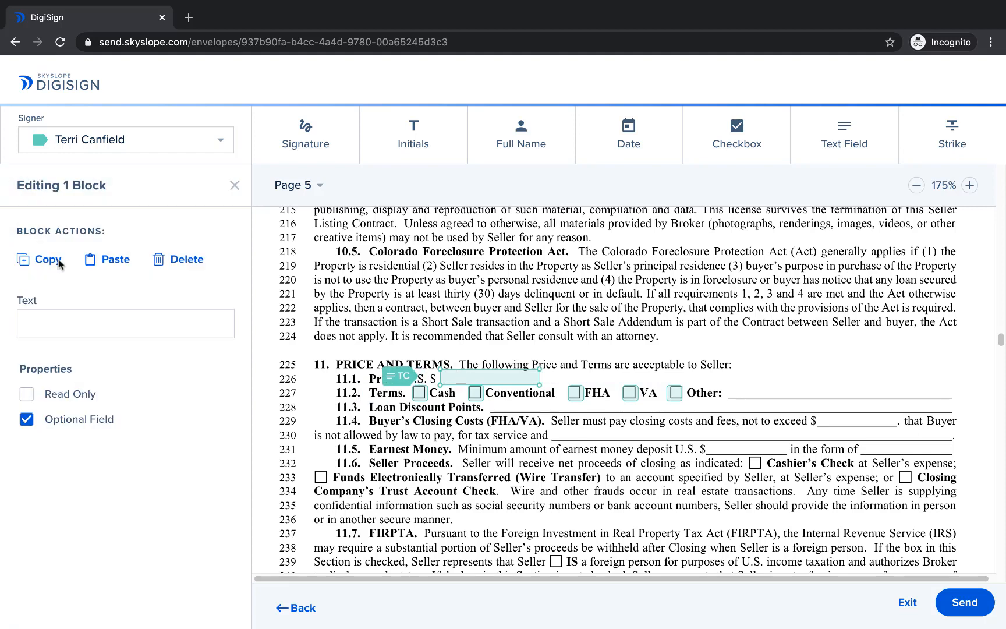
key("super+c")
key("super+v")
left_click_drag(481, 395, 754, 392)
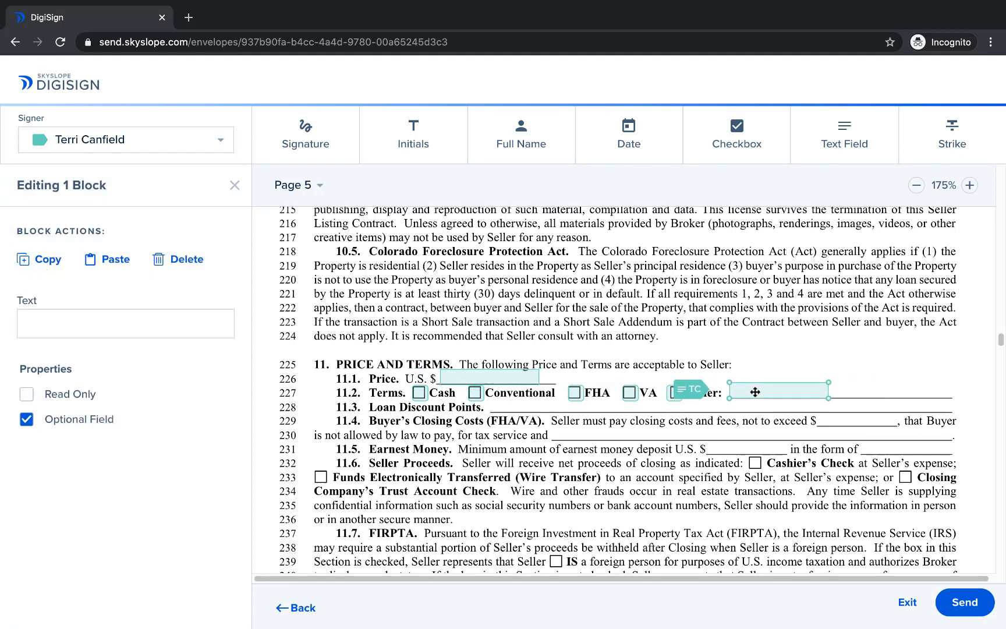
left_click_drag(828, 390, 950, 391)
left_click(904, 364)
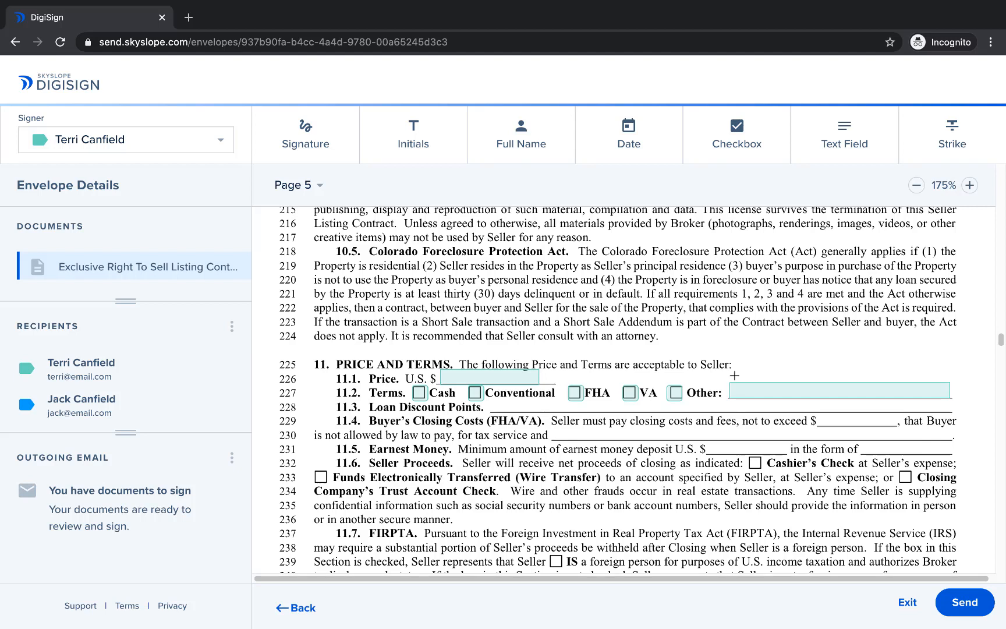
Step: On page 10, add a signature block and a date block on the first Seller's Signature line
left_click(319, 186)
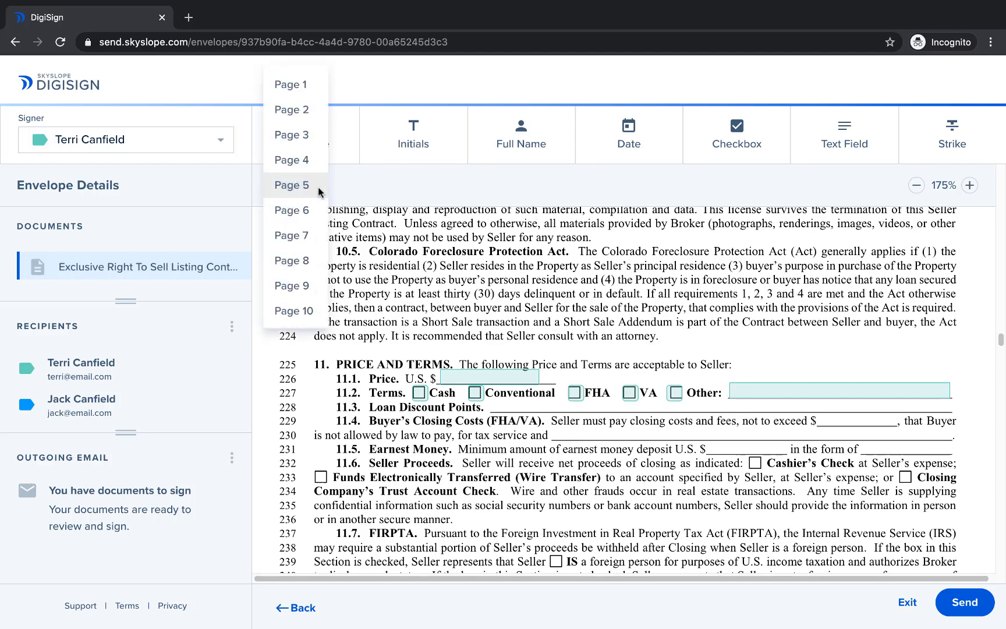
left_click(308, 311)
scroll(771, 384, "down", 3)
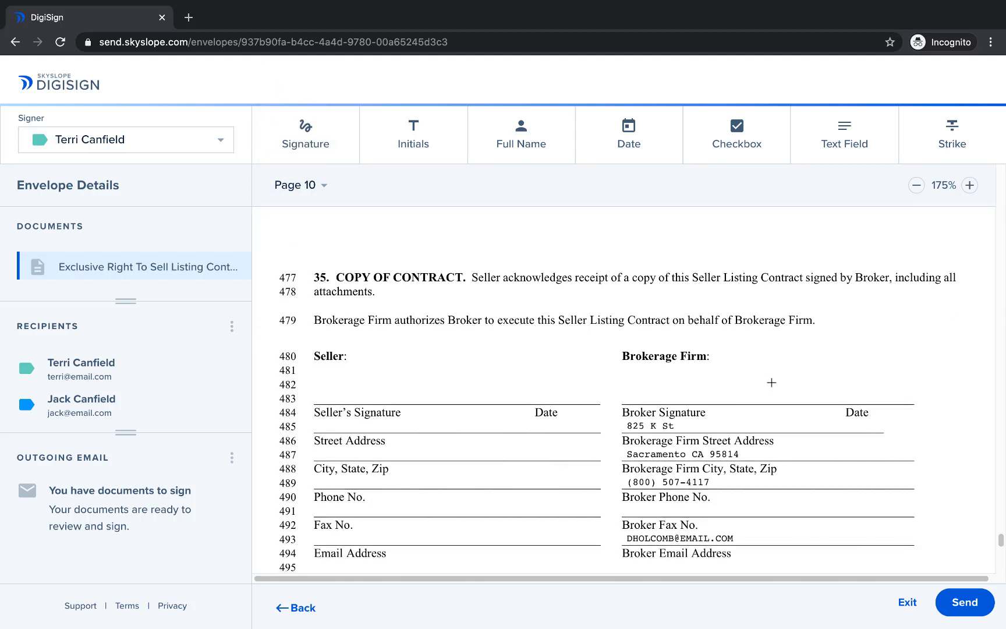
scroll(773, 379, "down", 2)
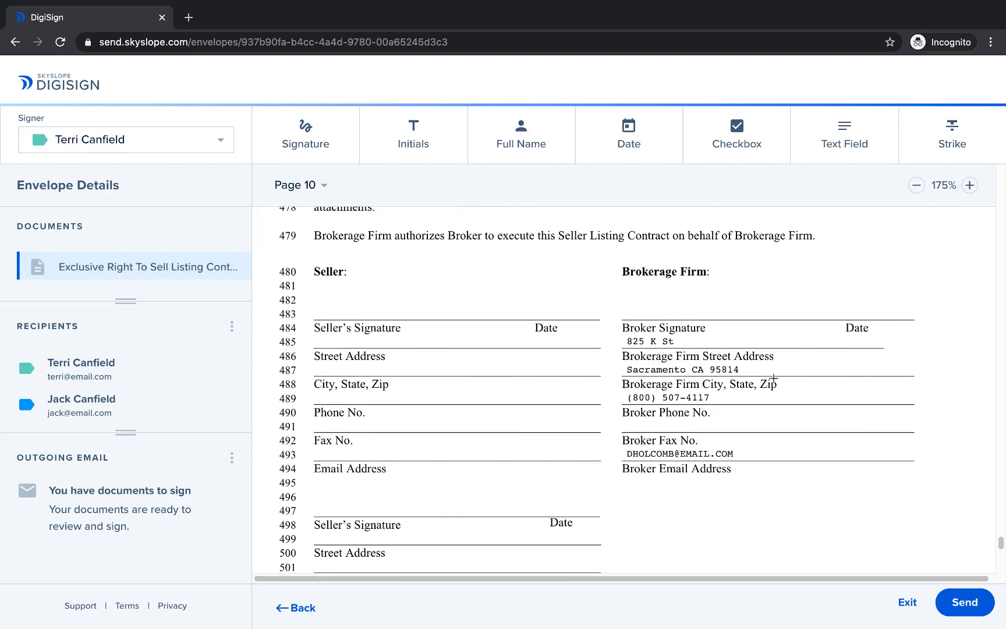
left_click(283, 120)
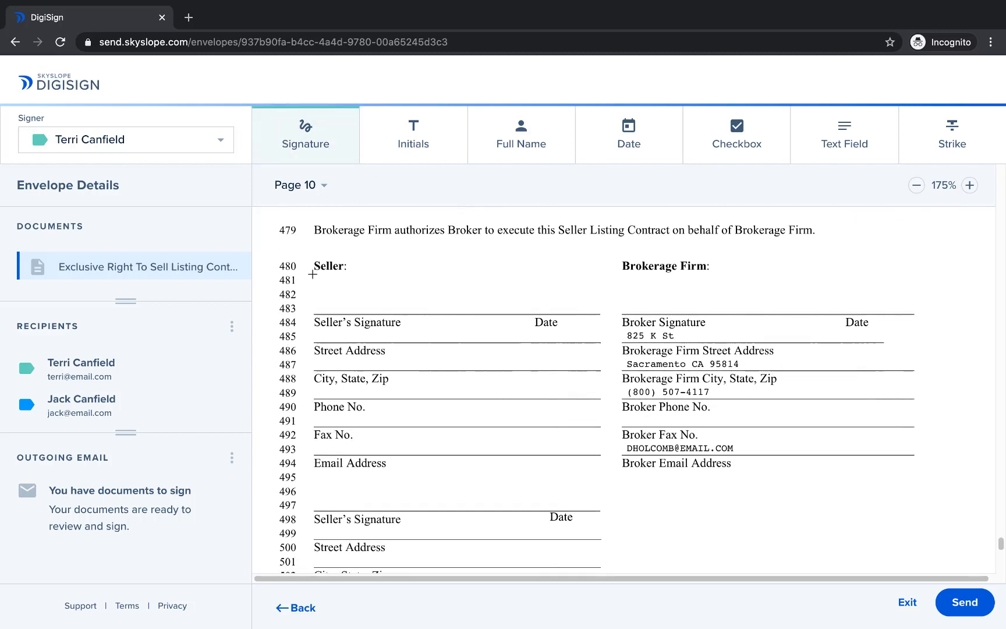
left_click_drag(317, 288, 470, 312)
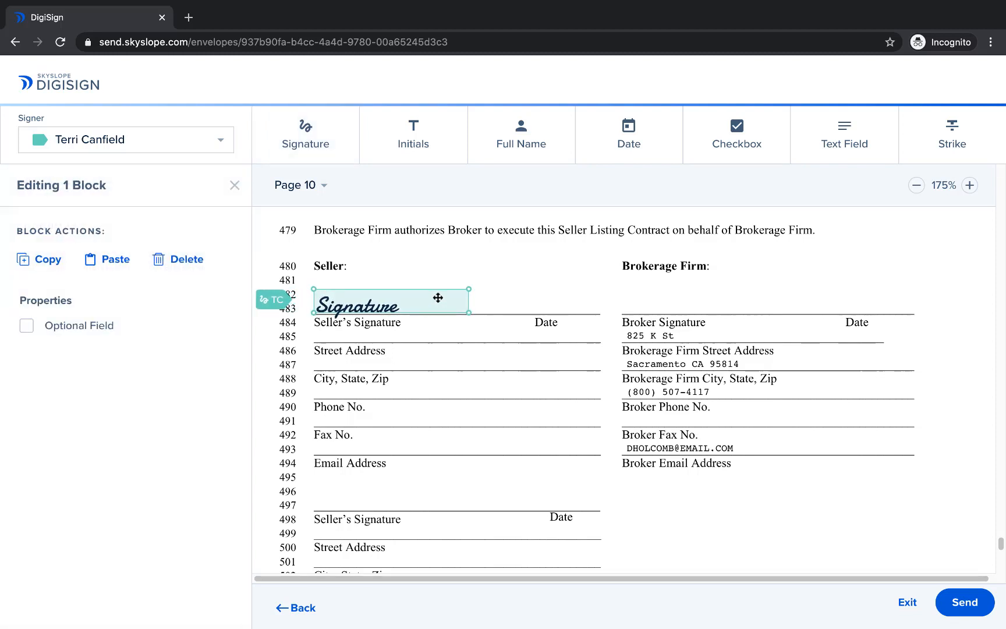
left_click(633, 143)
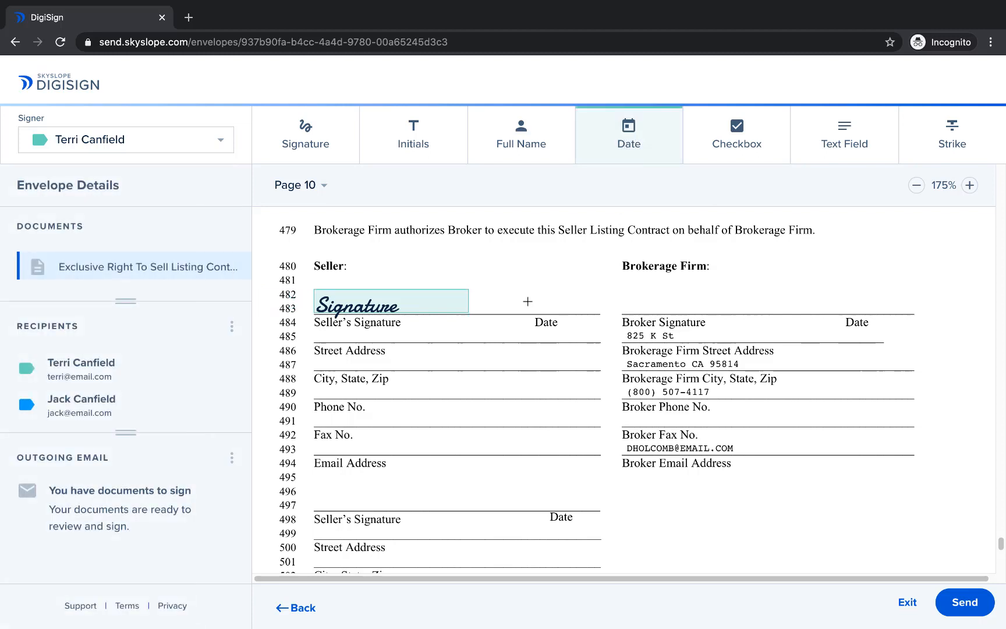
left_click_drag(525, 298, 589, 311)
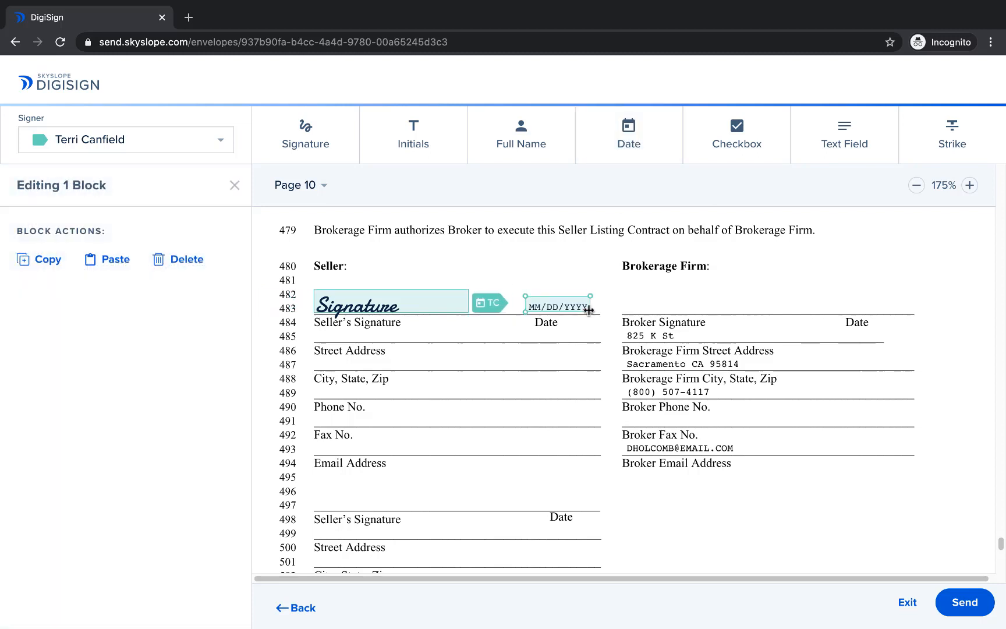
Step: Add a text field on the first seller's Street Address line and duplicate it onto the City, State, Zip and Phone No. lines
left_click(844, 133)
left_click_drag(317, 329, 550, 343)
left_click_drag(416, 354, 396, 362)
left_click(362, 362)
left_click(609, 360)
left_click(490, 360)
left_click(116, 260)
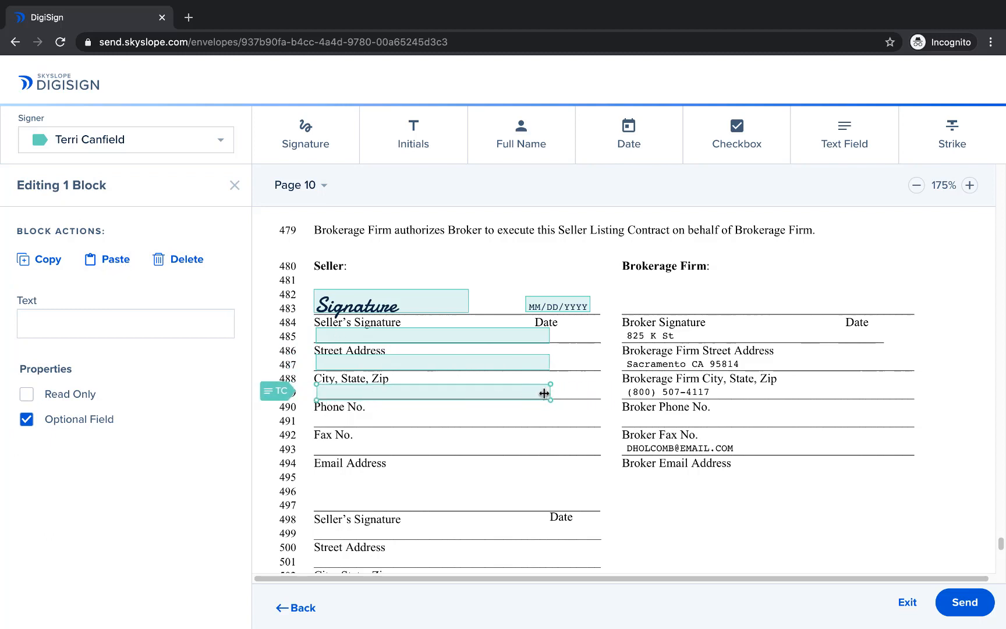
Step: Shorten the first seller's Phone No. text field and place a copy of it on the Email Address line
left_click_drag(551, 392, 427, 451)
left_click(47, 258)
left_click(88, 260)
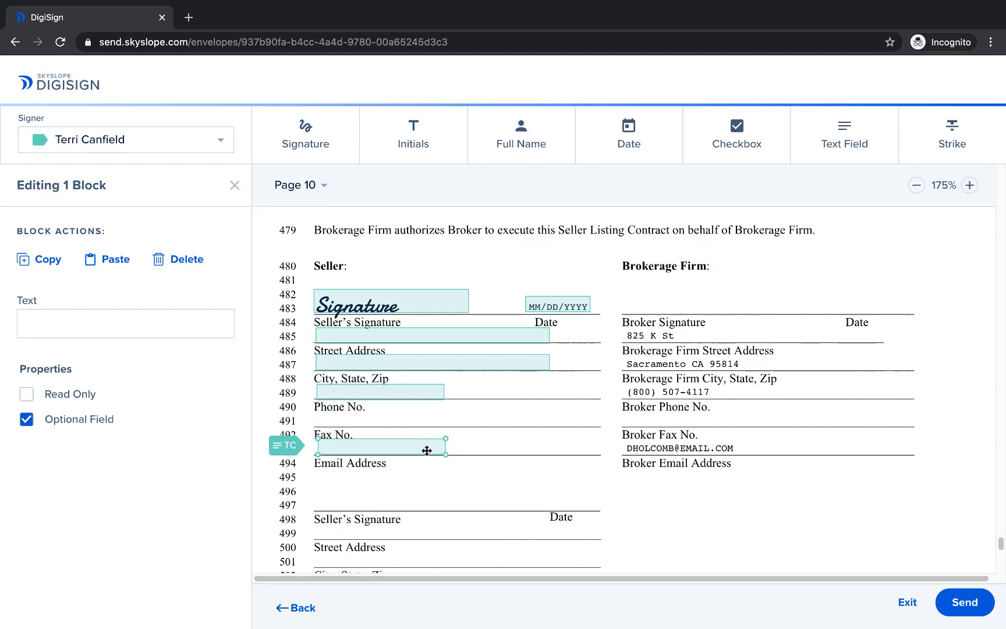
left_click(486, 448)
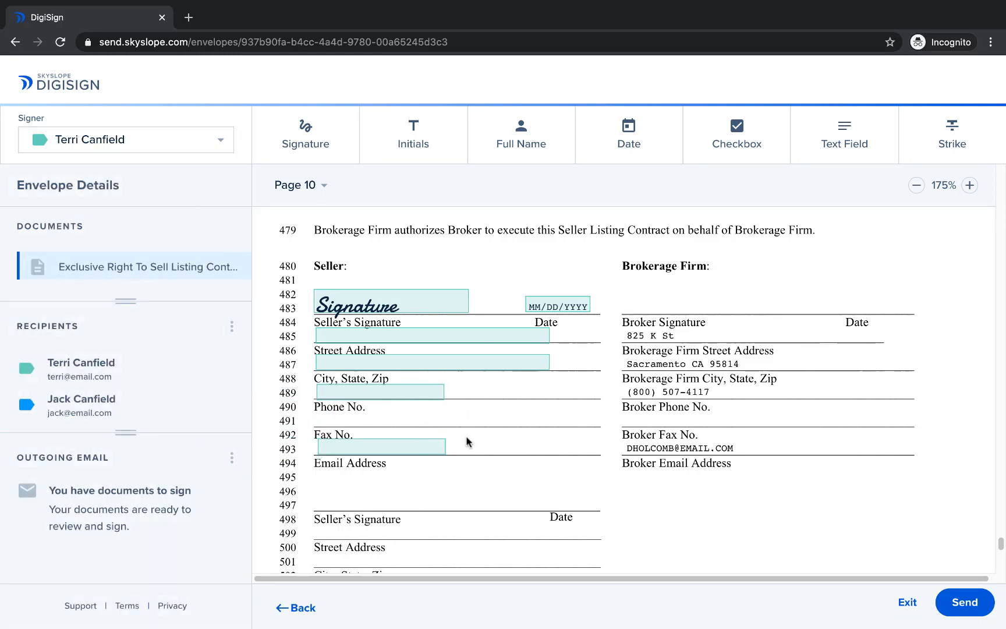
Step: Duplicate all six of the first seller's blocks and align the copies with the second seller's signature and contact lines
left_click_drag(308, 275, 601, 461)
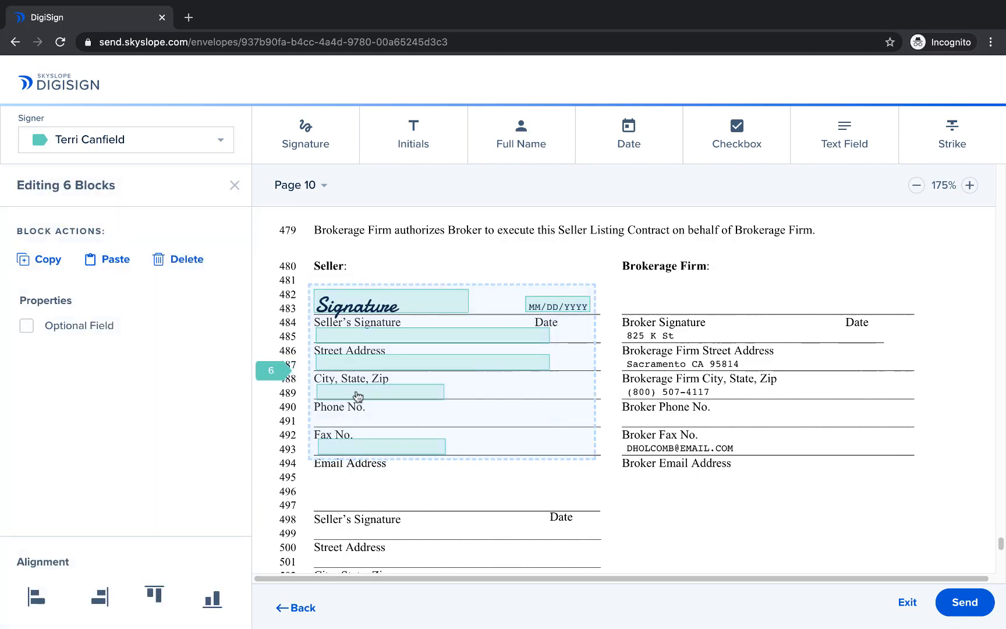
left_click(24, 259)
left_click(130, 263)
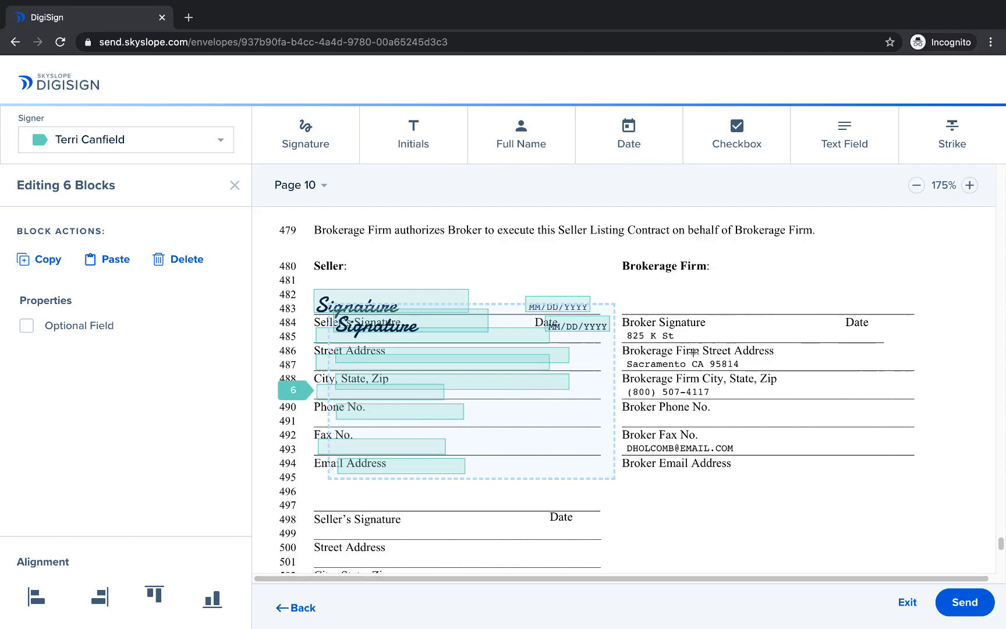
scroll(520, 395, "up", 1)
scroll(694, 350, "down", 5)
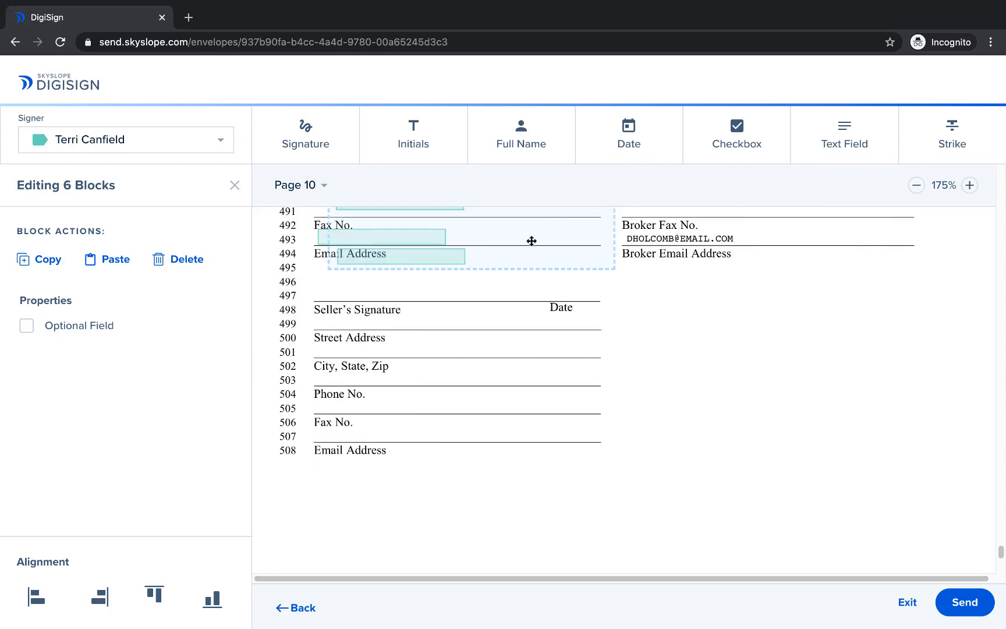
left_click_drag(532, 241, 511, 418)
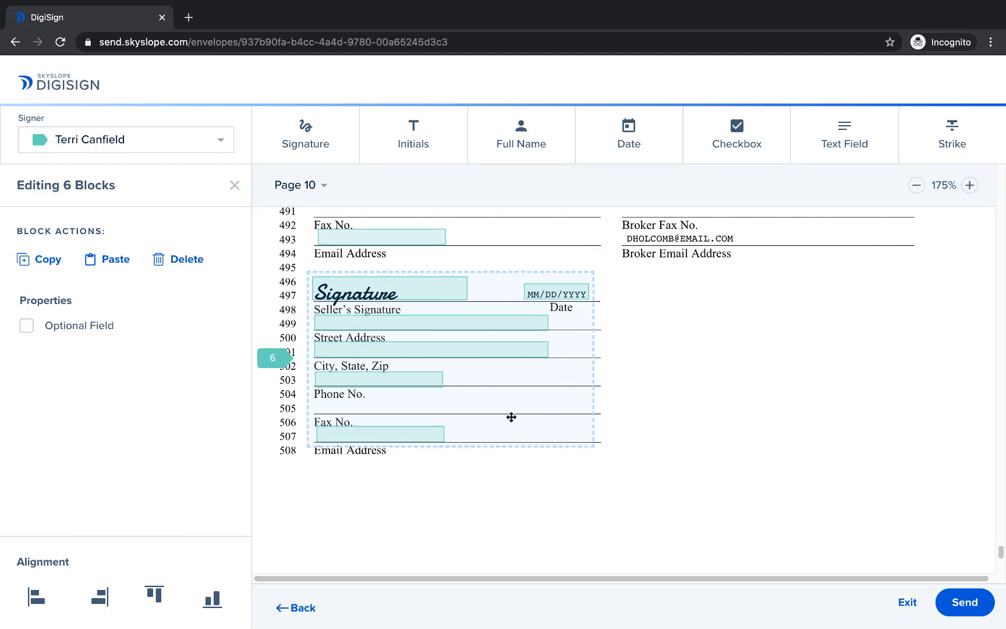
Step: Reassign the six selected blocks on the second seller's signature and contact lines to the second signer and deselect them
left_click(207, 140)
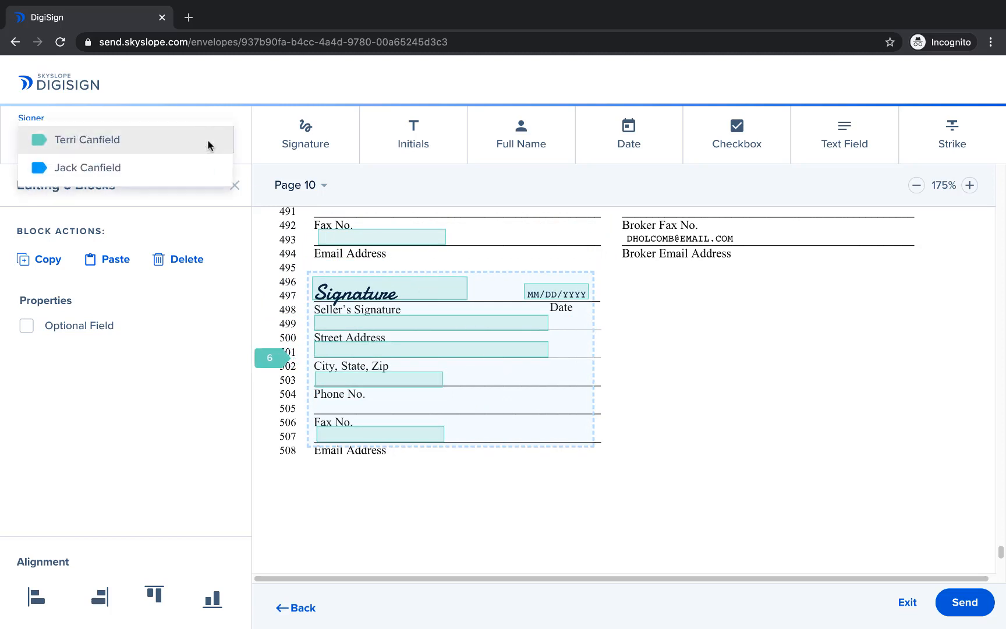
left_click(199, 168)
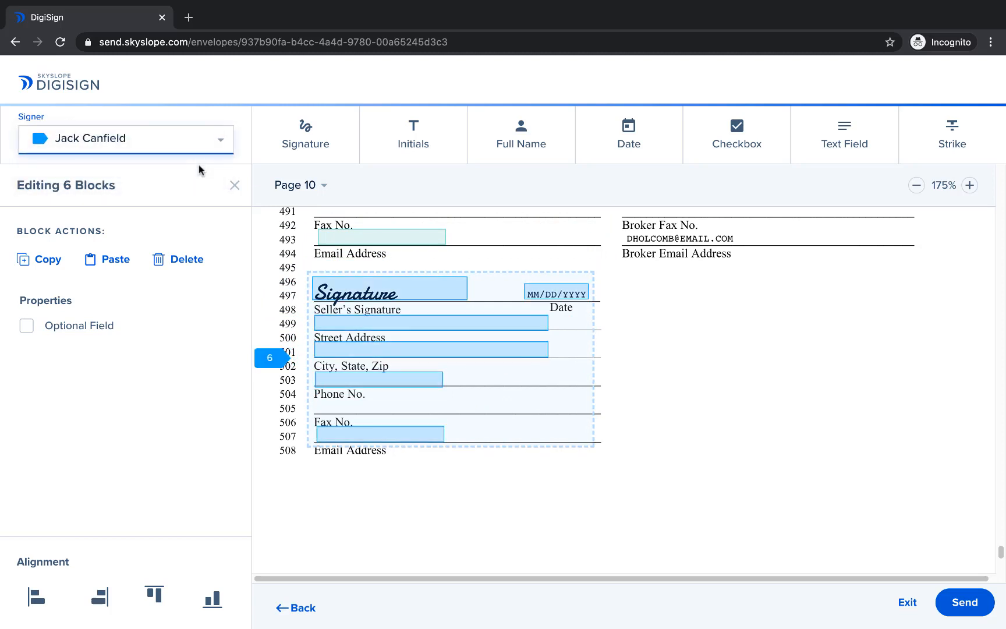
left_click(781, 401)
scroll(780, 401, "up", 3)
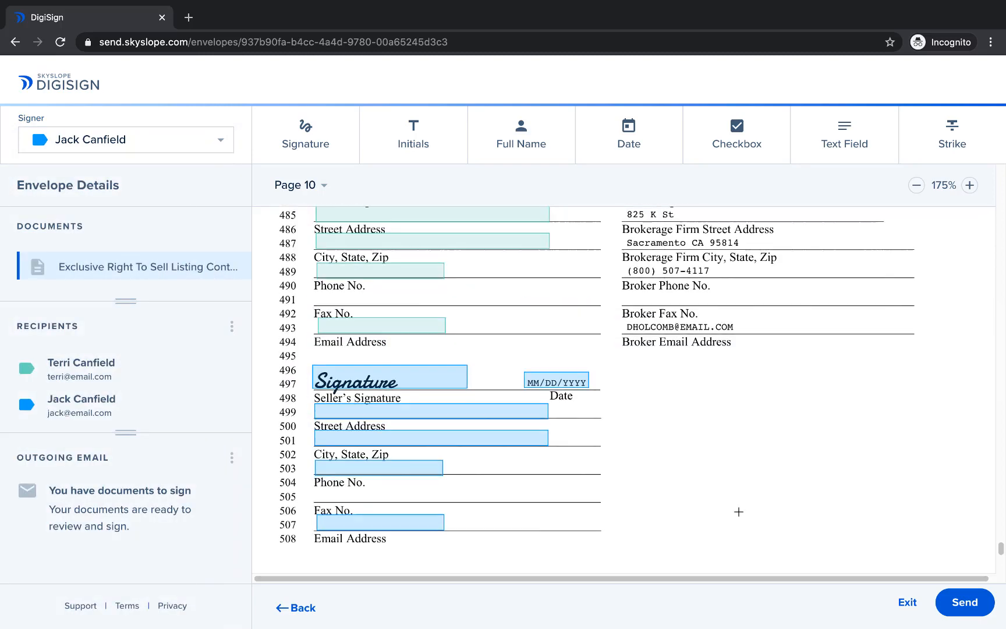
scroll(740, 512, "up", 2)
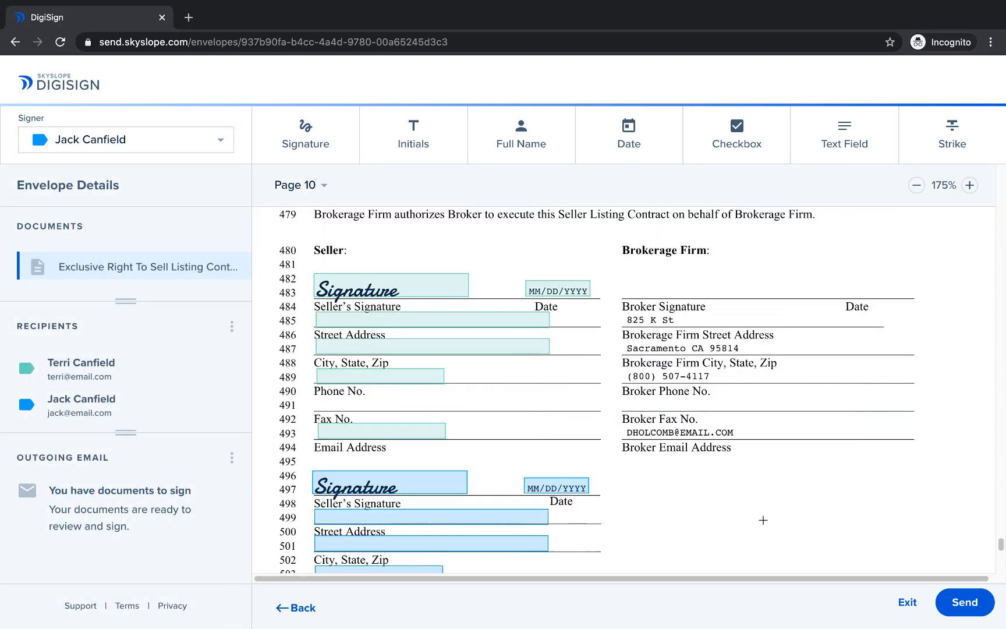
Step: Start sending the envelope and set the email subject line to "Listing Agreement"
left_click(955, 599)
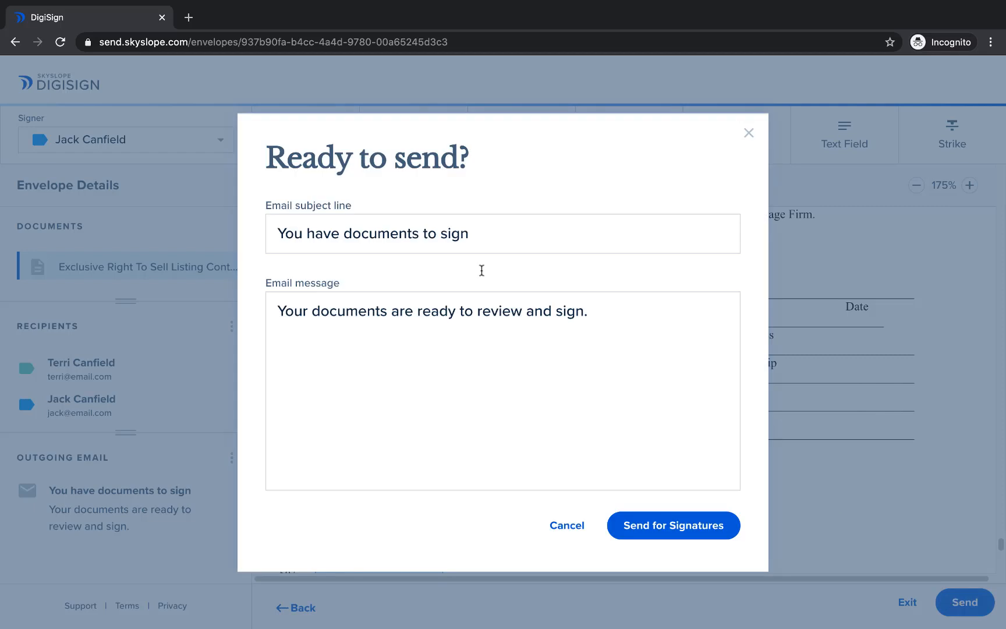
triple_click(470, 232)
type("Listing Agreement")
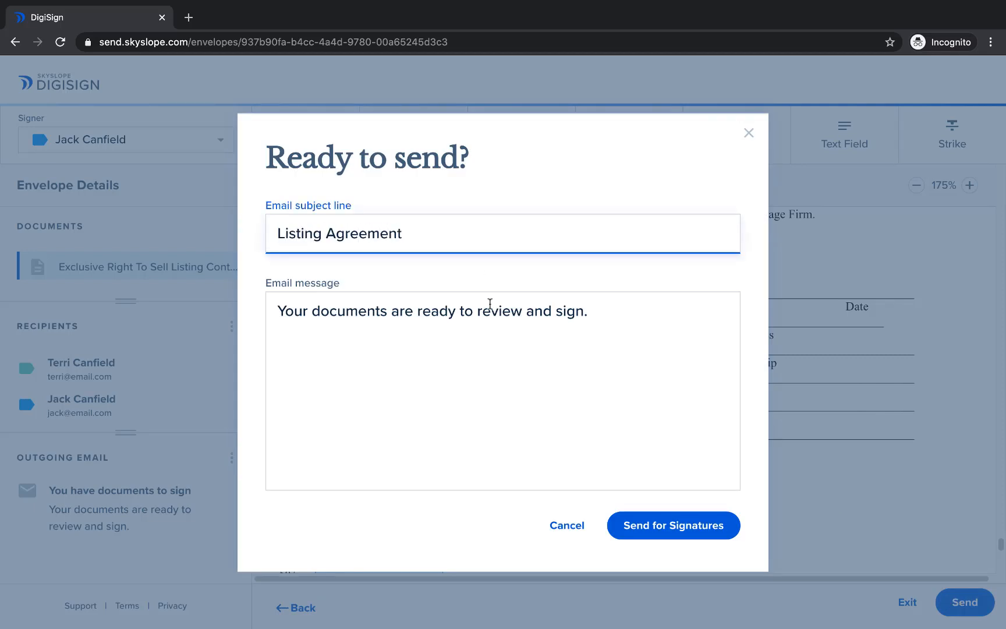
Step: Set the email message to "Call me if you have questions! looking forward to working with you both." and send the envelope for signatures
triple_click(490, 304)
type("Call me if you have questions")
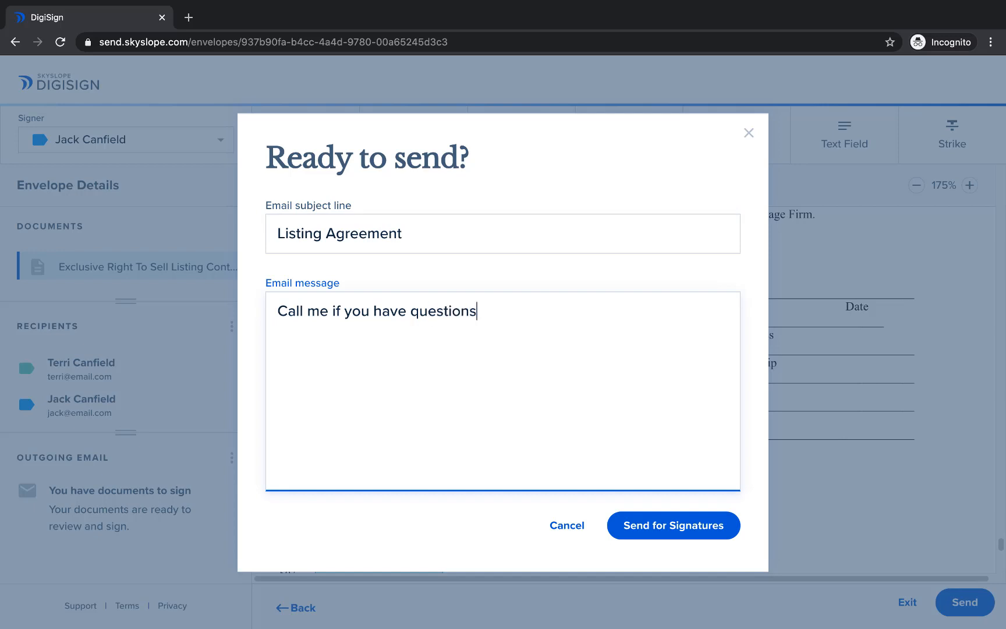
type("king with you both.")
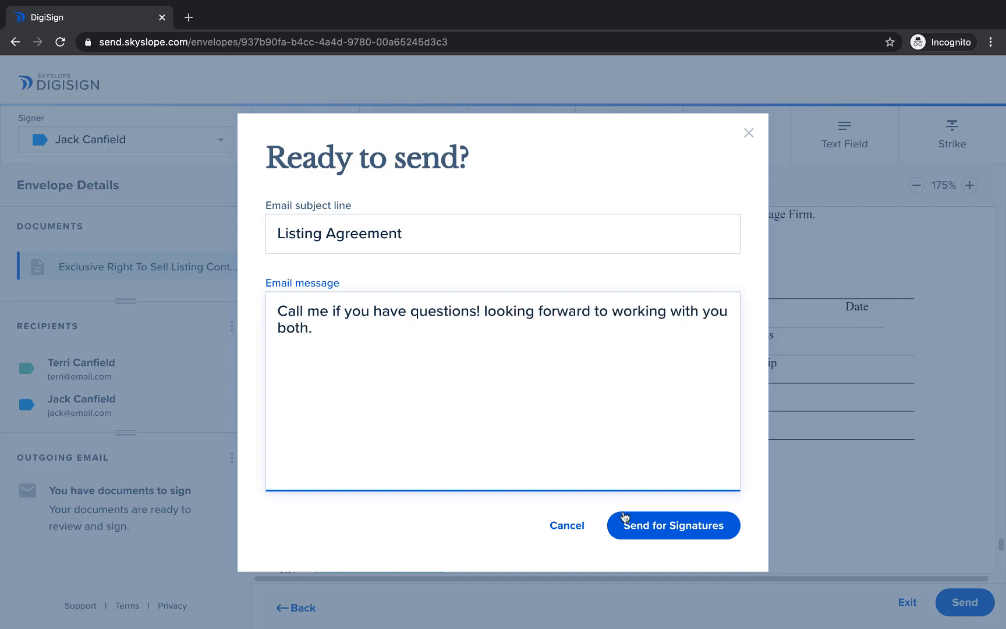
left_click(626, 520)
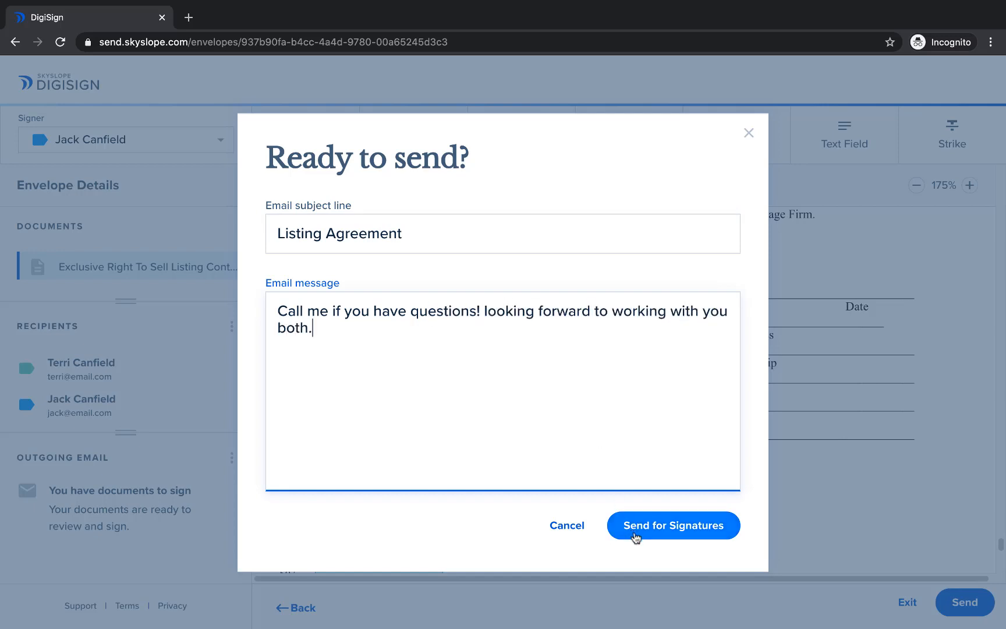